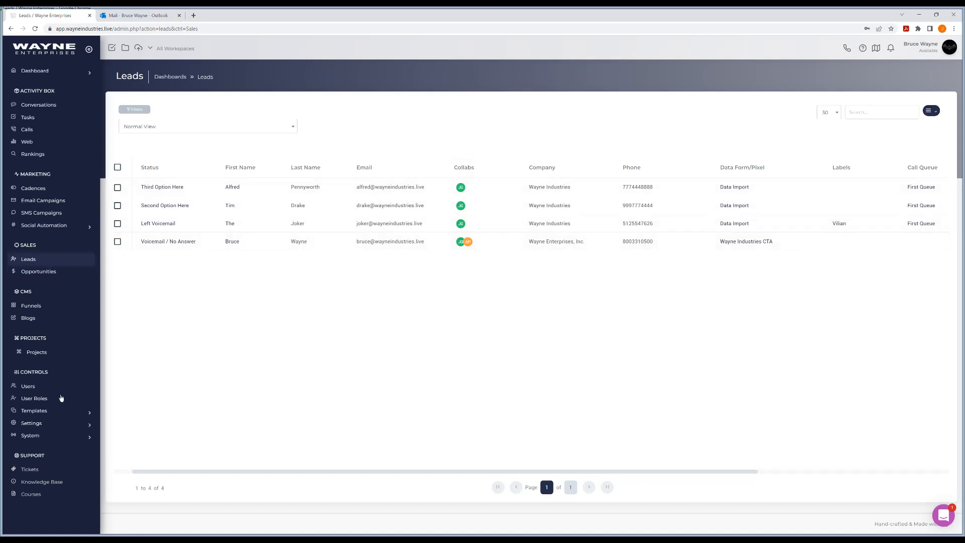
# Step: Examine the type and data form options offered for a new meeting page in the Meetings templates
pyautogui.click(50, 410)
pyautogui.scroll(-1, 58, 385)
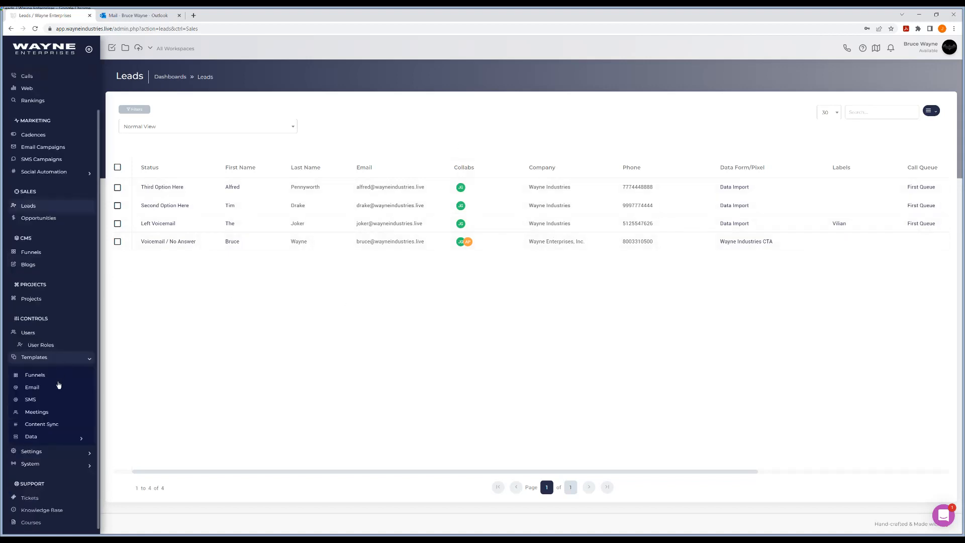
pyautogui.click(44, 411)
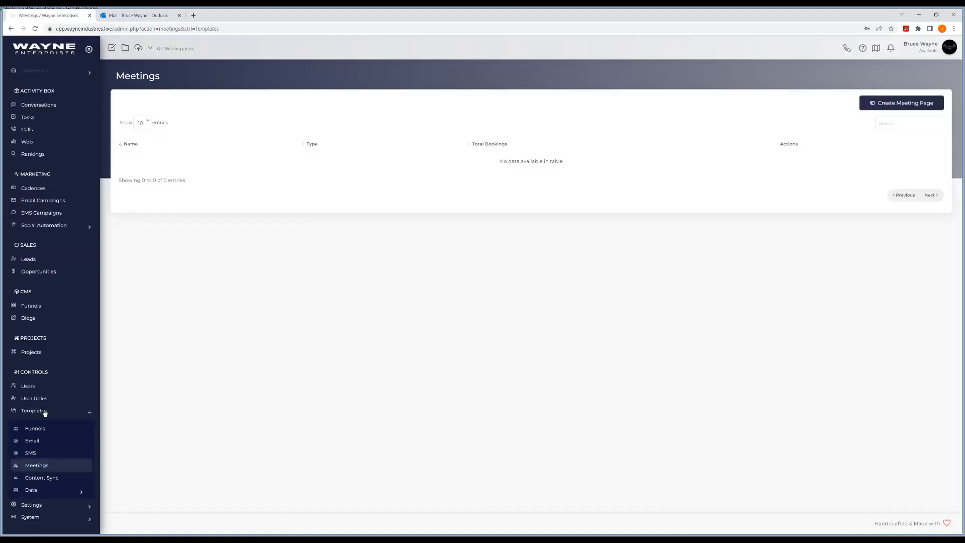
pyautogui.click(895, 104)
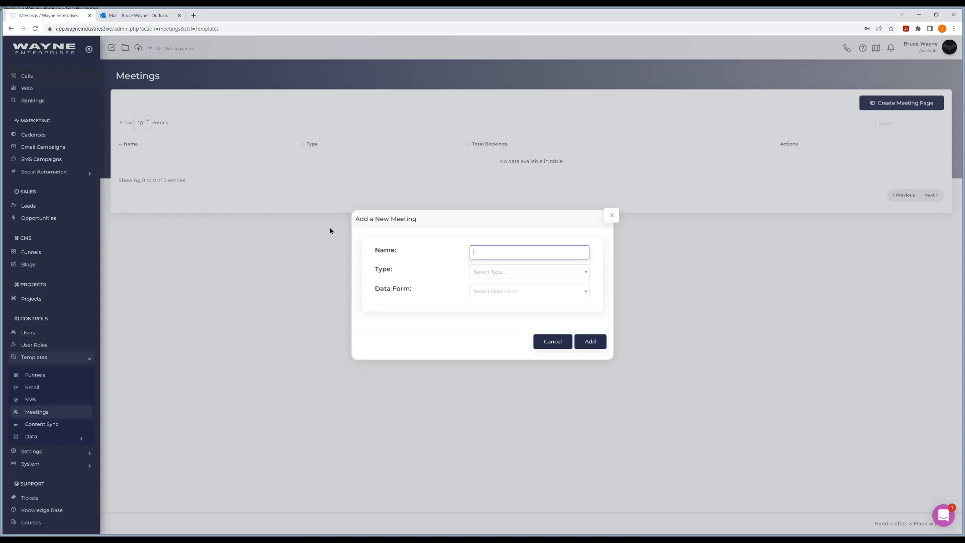
pyautogui.click(522, 271)
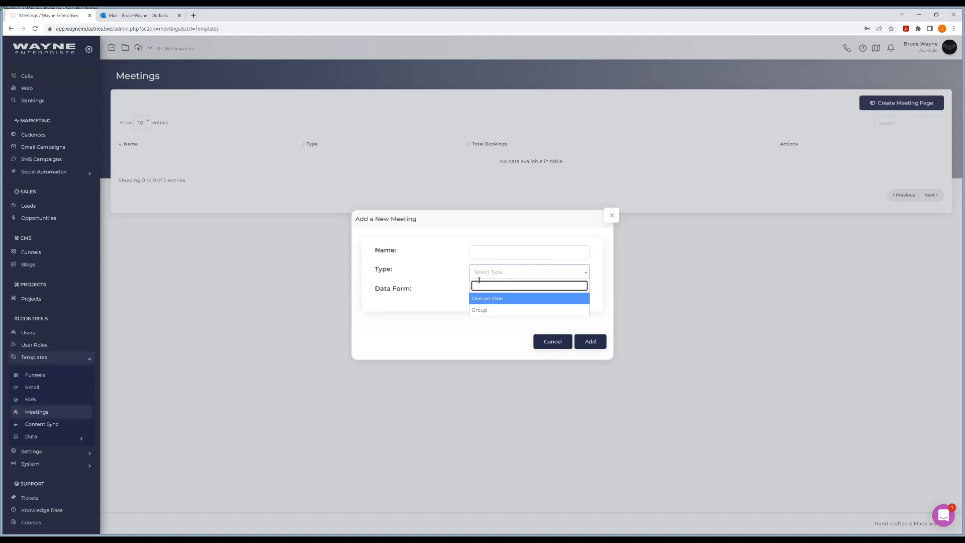
pyautogui.click(435, 256)
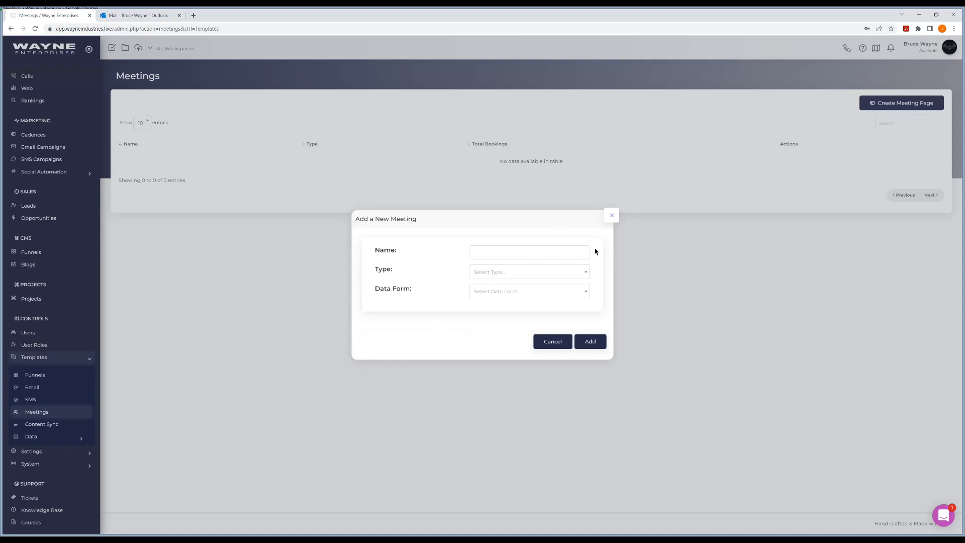
pyautogui.click(517, 291)
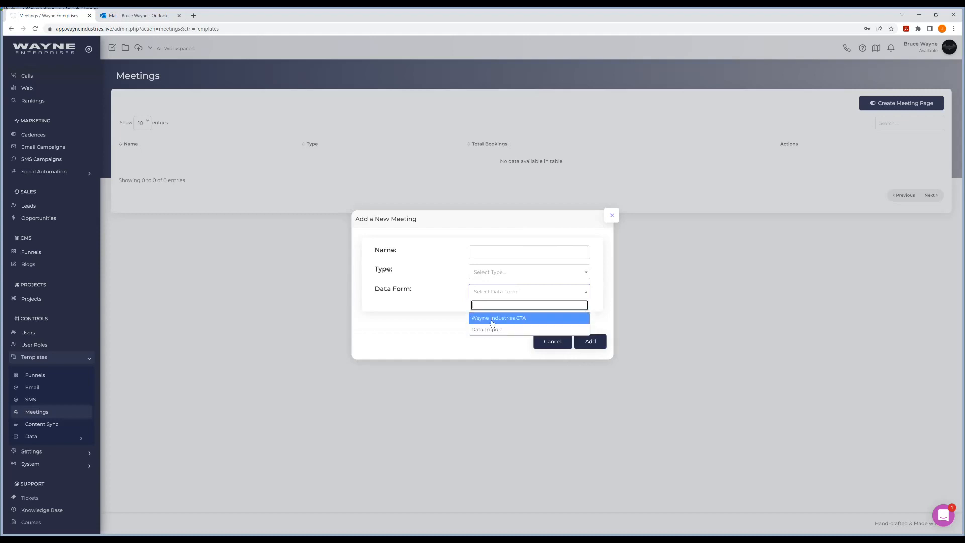
pyautogui.click(437, 312)
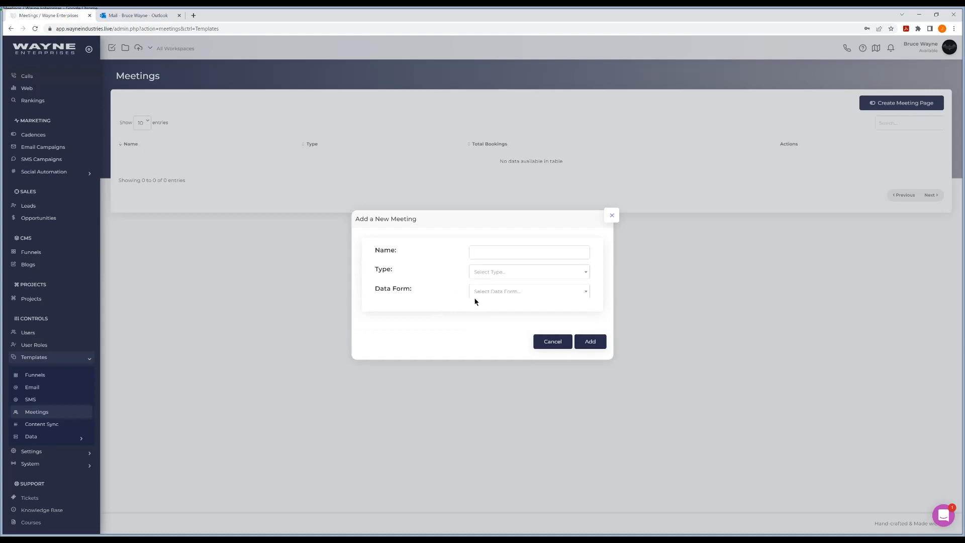
pyautogui.click(611, 218)
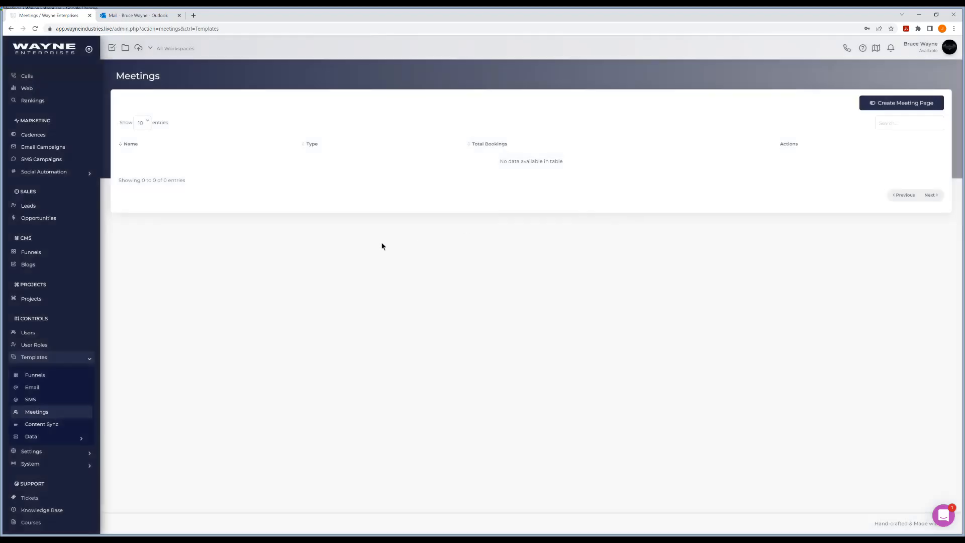
# Step: Open the data forms list and review the fields of the Wayne Industries CTA form
pyautogui.click(40, 438)
pyautogui.click(42, 451)
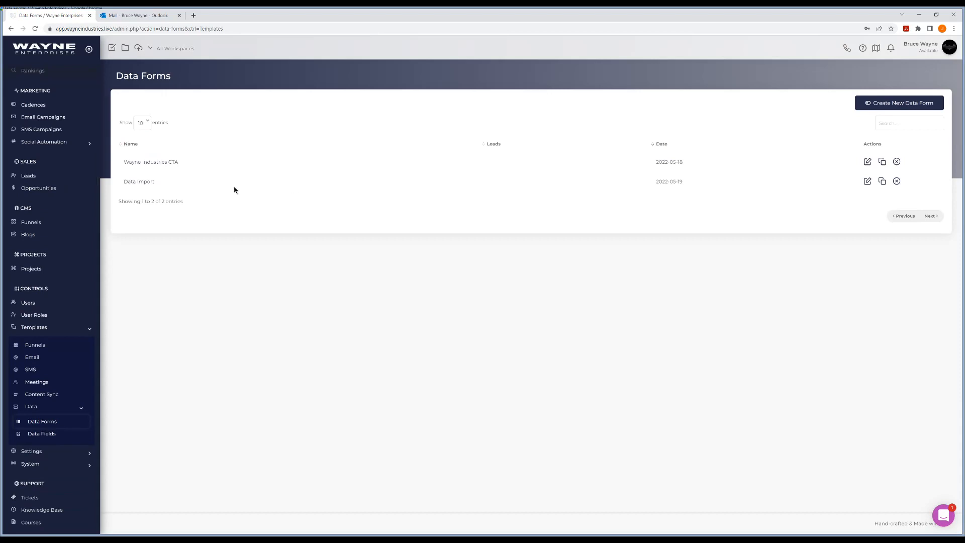
pyautogui.click(151, 164)
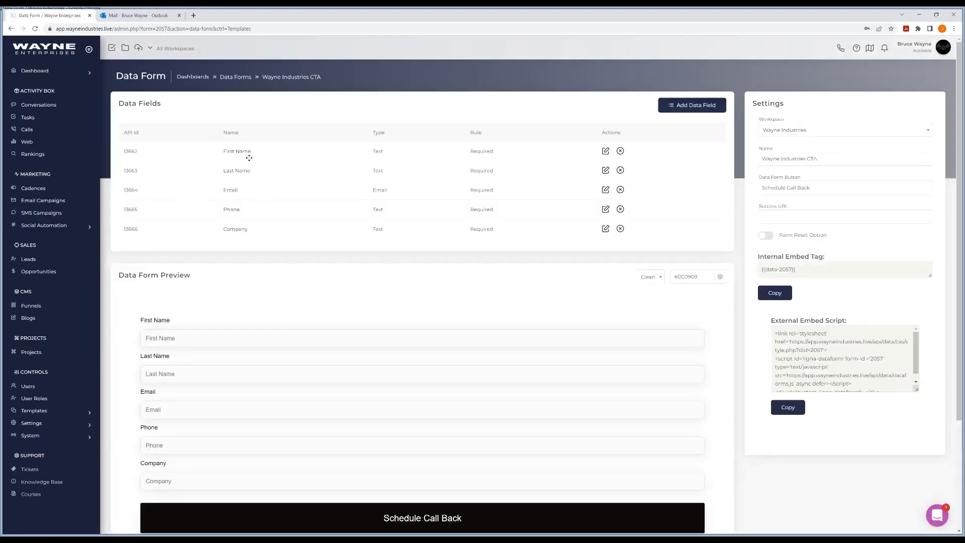
pyautogui.click(11, 29)
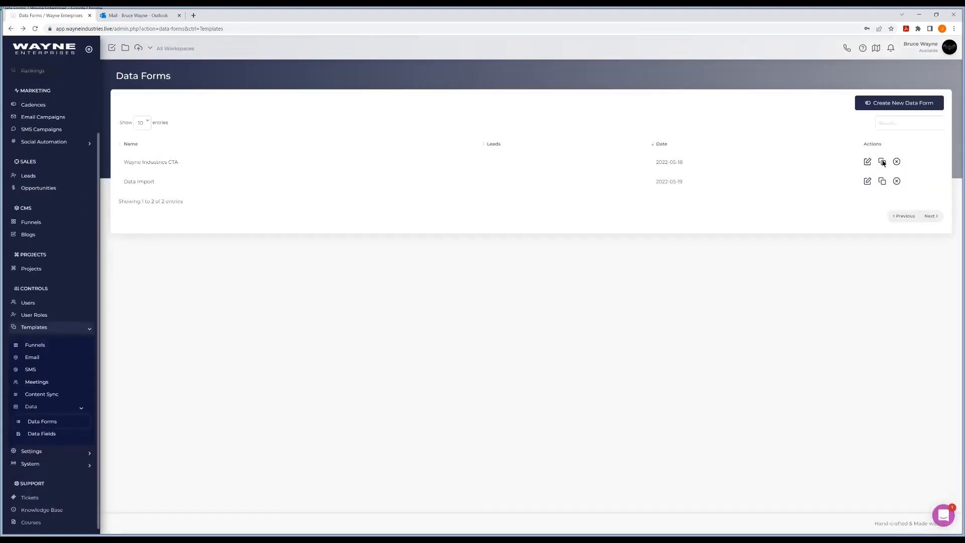
# Step: Clone the Wayne Industries CTA data form under the name "Meeting Page" and open the cloned form
pyautogui.click(881, 162)
pyautogui.click(498, 284)
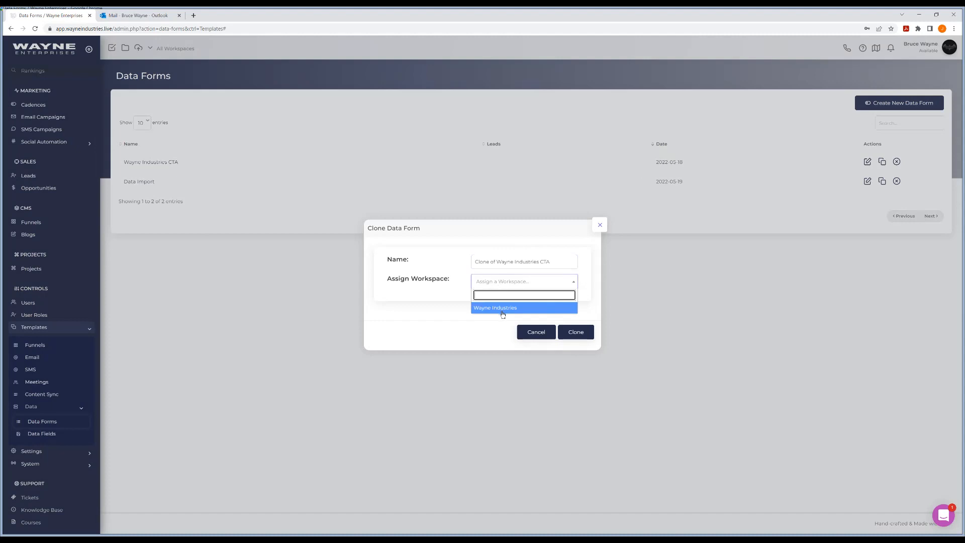
pyautogui.click(498, 285)
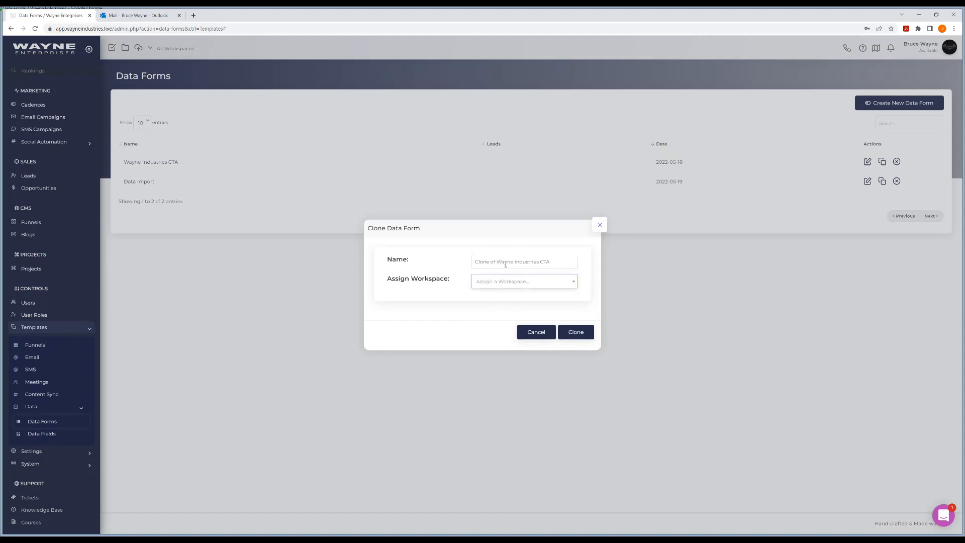
pyautogui.moveTo(560, 260); pyautogui.dragTo(441, 251)
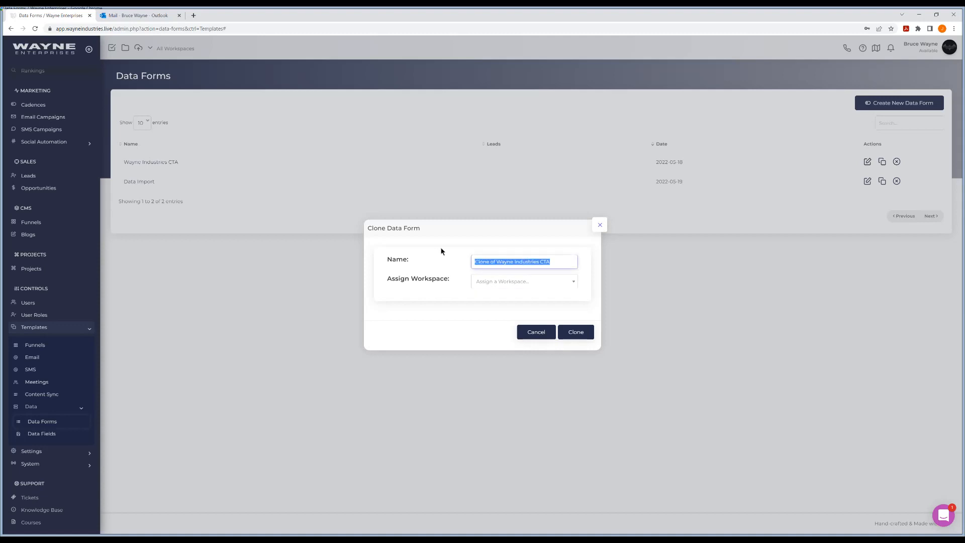
pyautogui.write('Meeting pag')
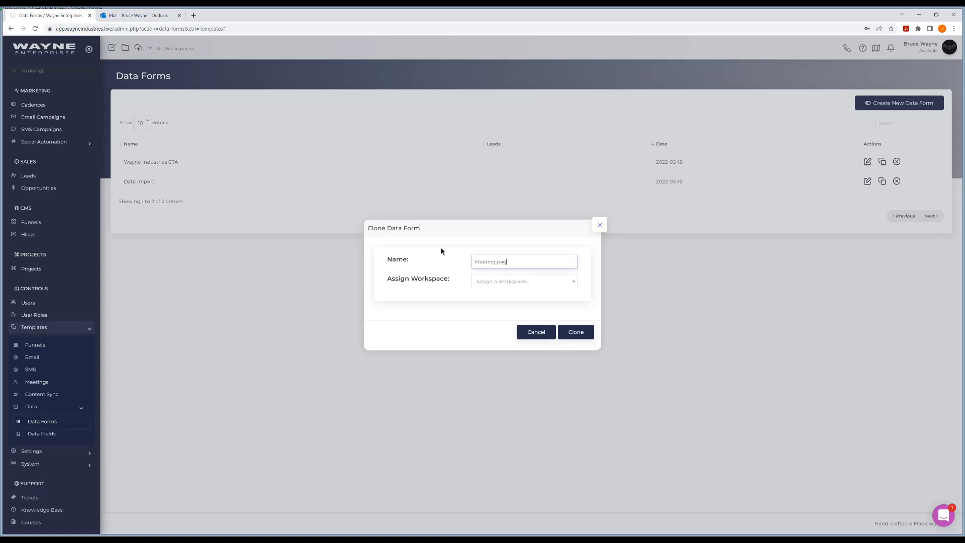
pyautogui.write('e')
pyautogui.press('BackSpace')
pyautogui.press('BackSpace')
pyautogui.press('BackSpace')
pyautogui.press('BackSpace')
pyautogui.write('Page')
pyautogui.click(500, 282)
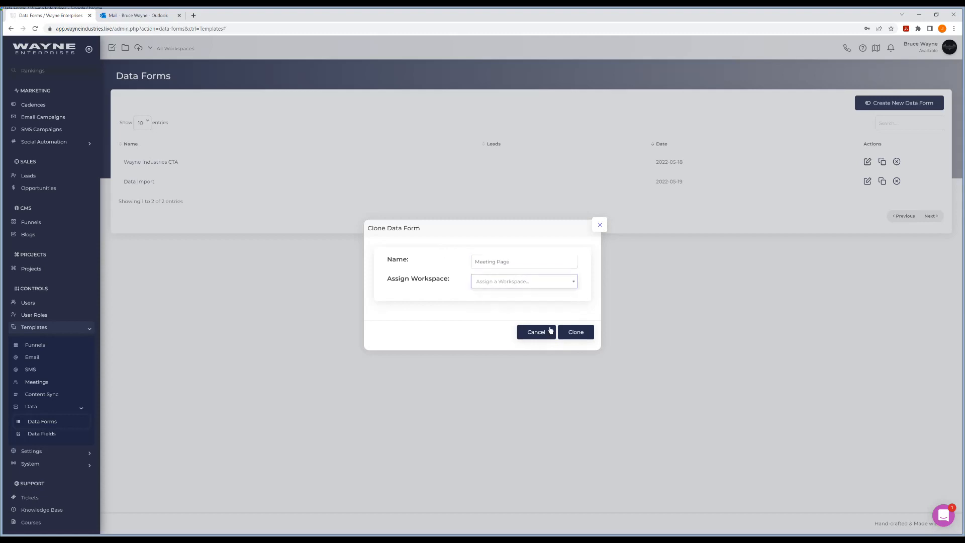
pyautogui.click(575, 332)
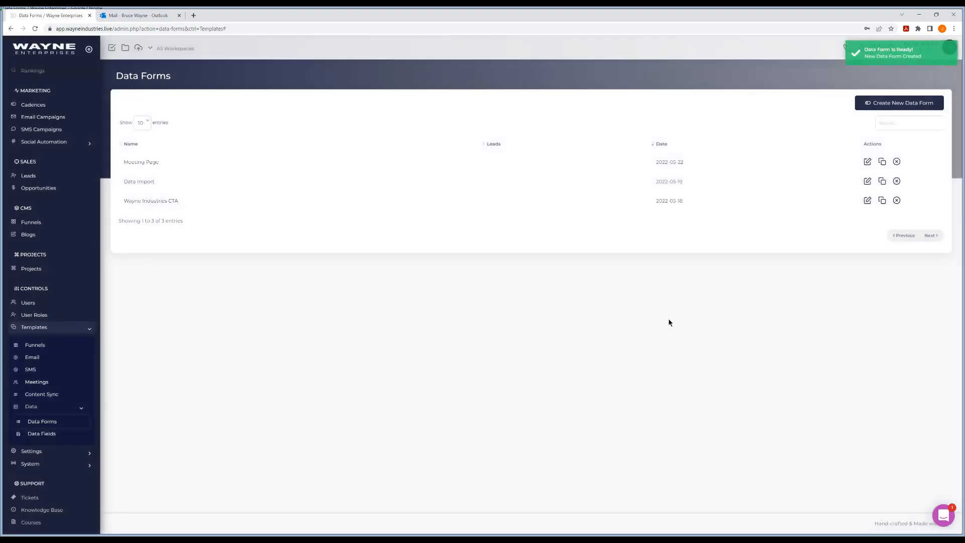
pyautogui.click(138, 162)
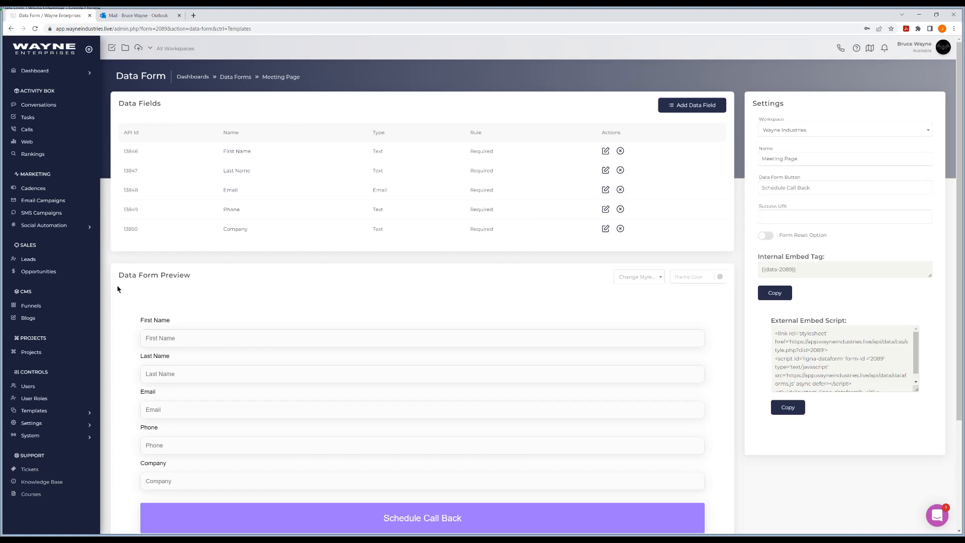
# Step: Create a One-on-One meeting page template named "First Meeting Page" that uses the Meeting Page data form
pyautogui.click(59, 411)
pyautogui.scroll(-1, 50, 397)
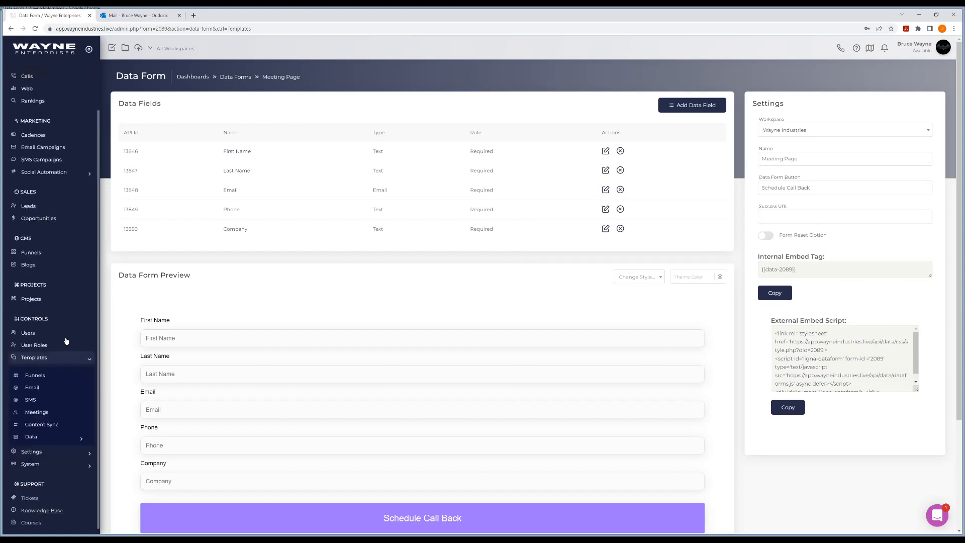
pyautogui.click(44, 411)
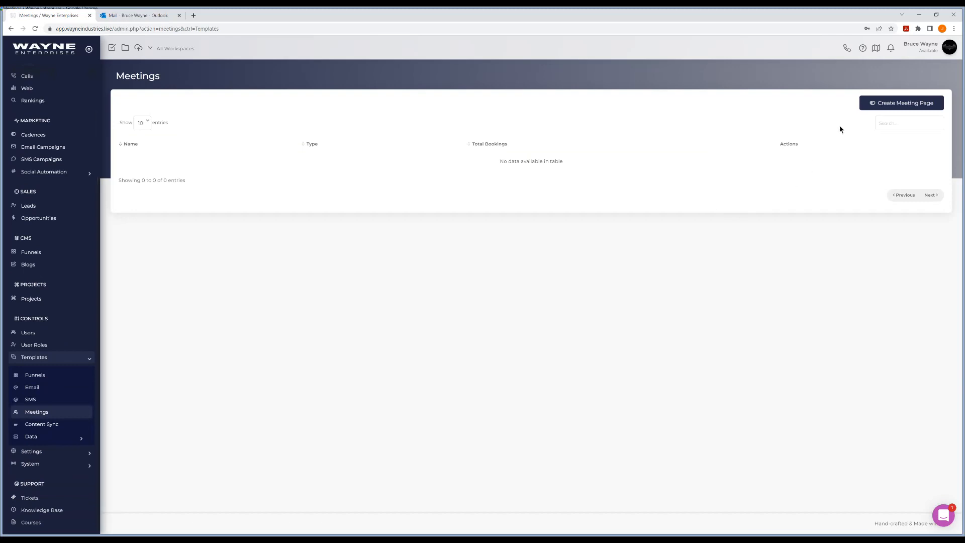
pyautogui.click(867, 102)
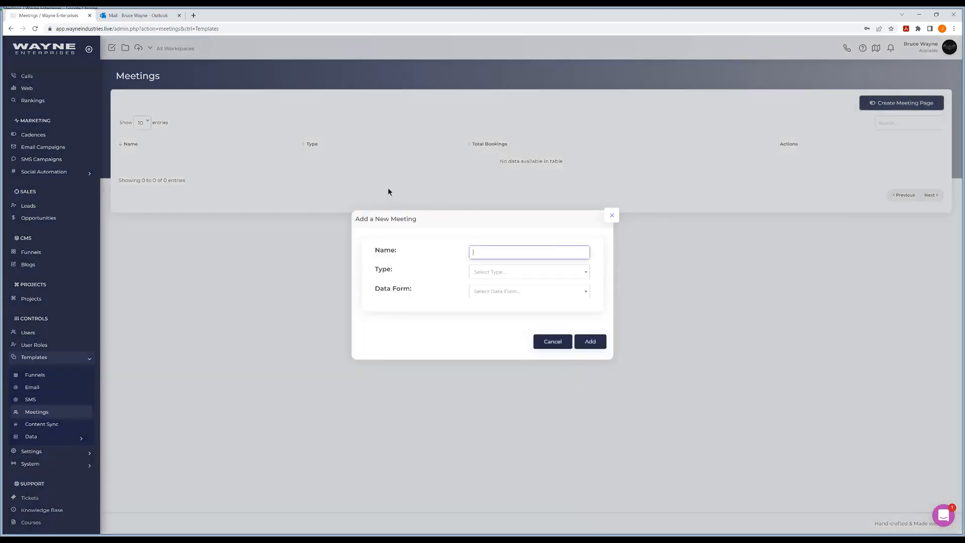
pyautogui.write('First Meeting Page')
pyautogui.click(508, 274)
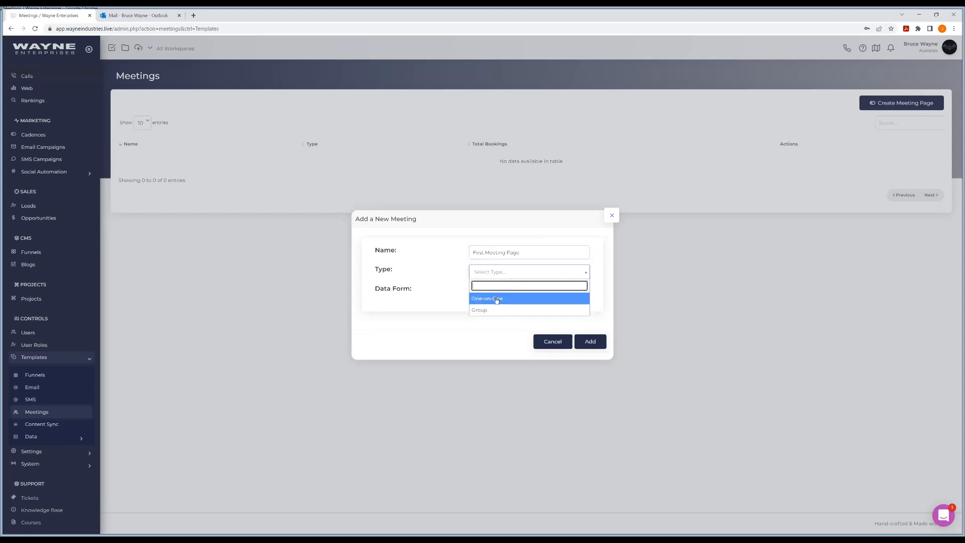
pyautogui.click(496, 299)
pyautogui.click(499, 294)
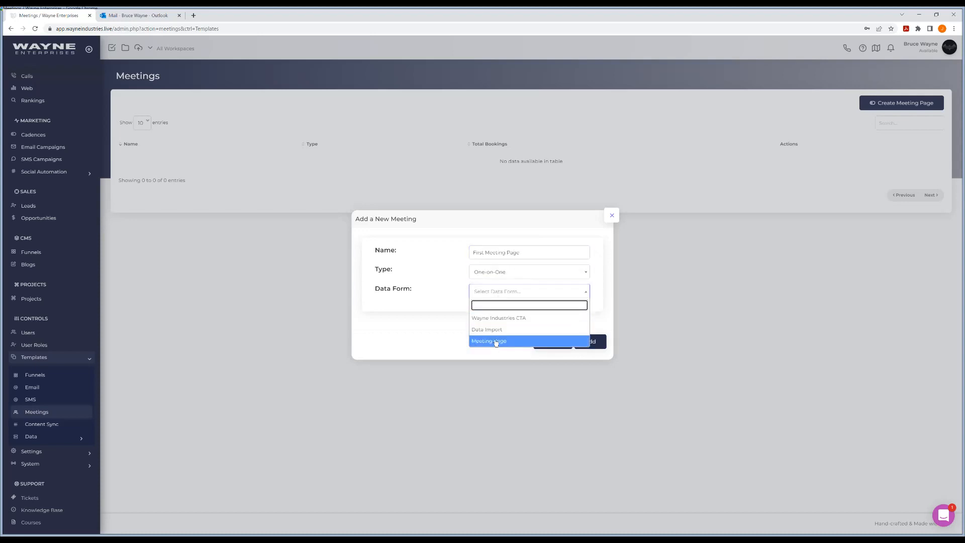
pyautogui.click(495, 341)
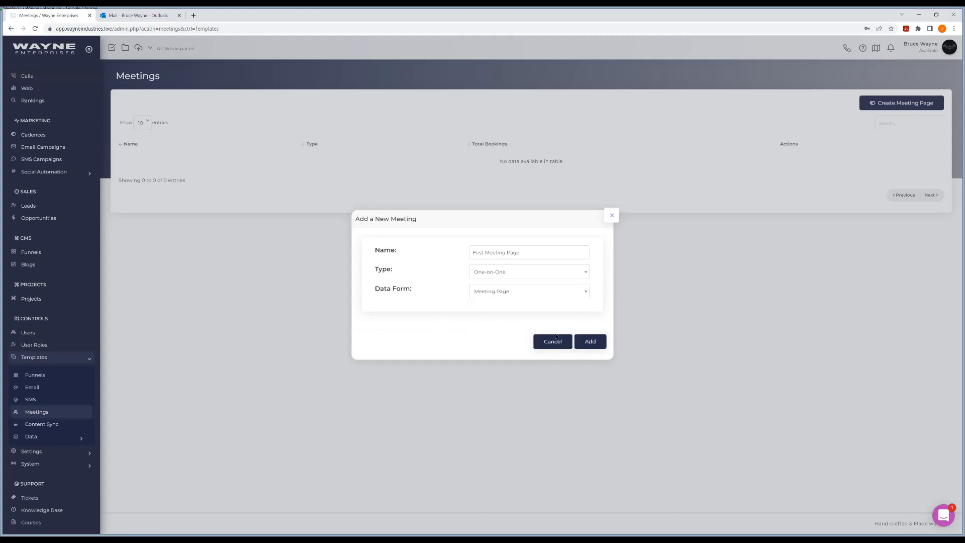
pyautogui.click(591, 346)
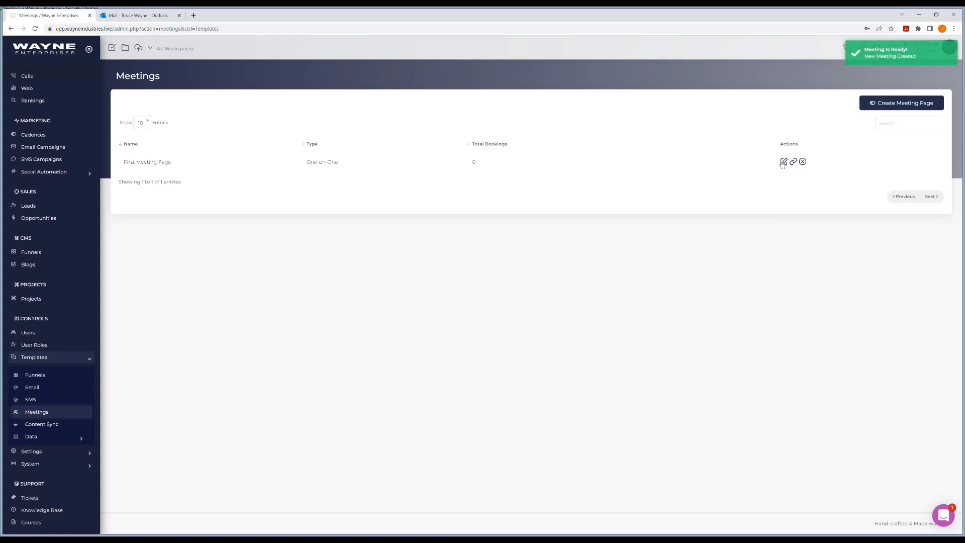
# Step: Open First Meeting Page for editing and add the Wayne Enterprises logo from the Images folder
pyautogui.click(136, 162)
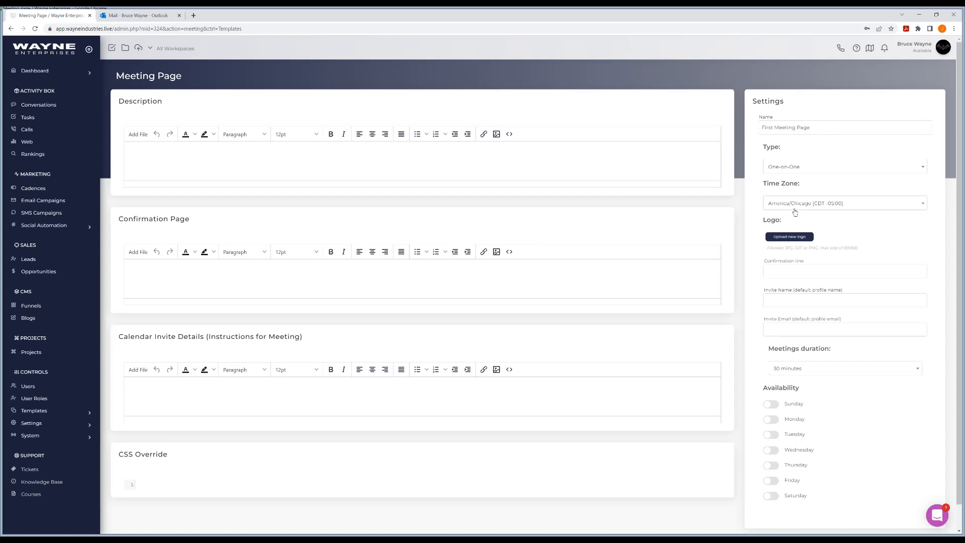
pyautogui.click(789, 236)
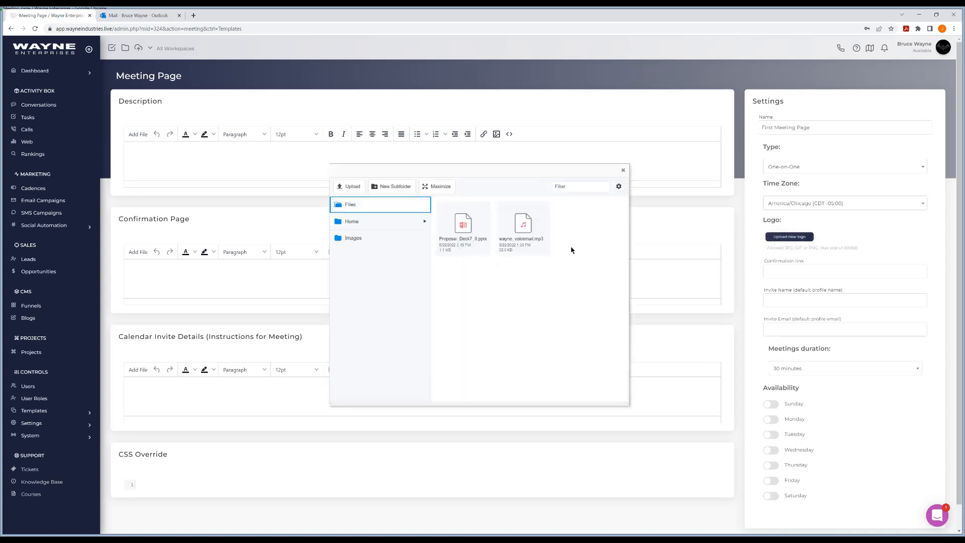
pyautogui.click(356, 238)
pyautogui.click(570, 282)
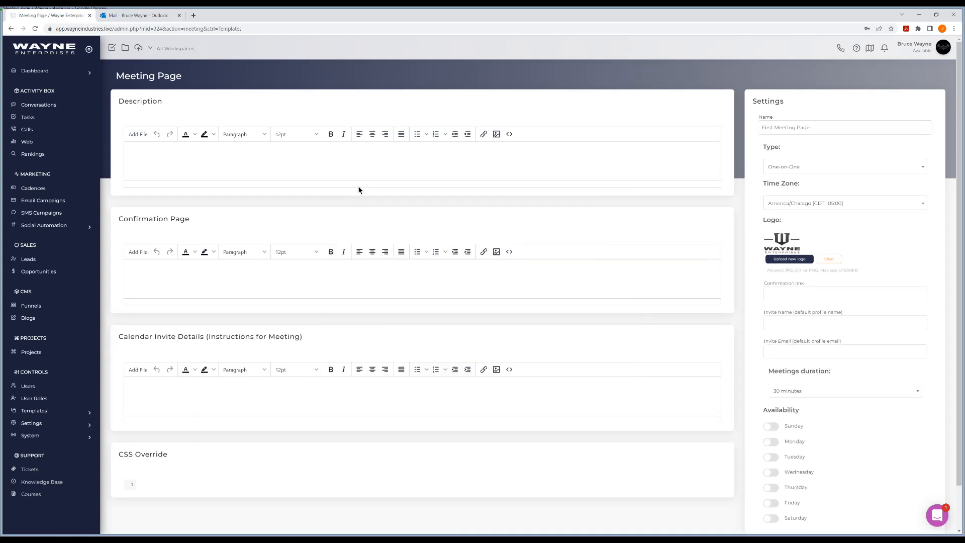
# Step: Set the meeting duration of First Meeting Page to 30 minutes
pyautogui.click(354, 186)
pyautogui.scroll(-1, 809, 316)
pyautogui.scroll(1, 828, 318)
pyautogui.scroll(-1, 856, 298)
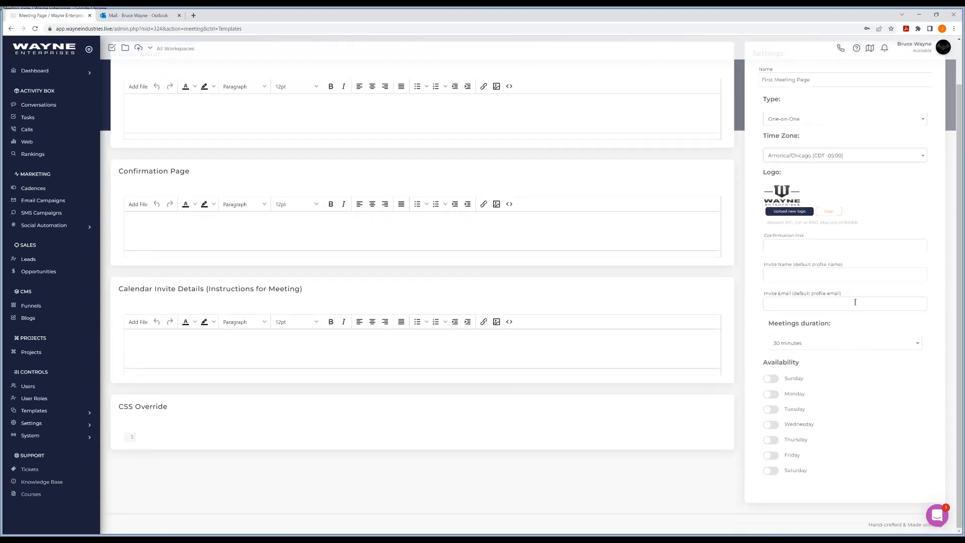
pyautogui.click(812, 345)
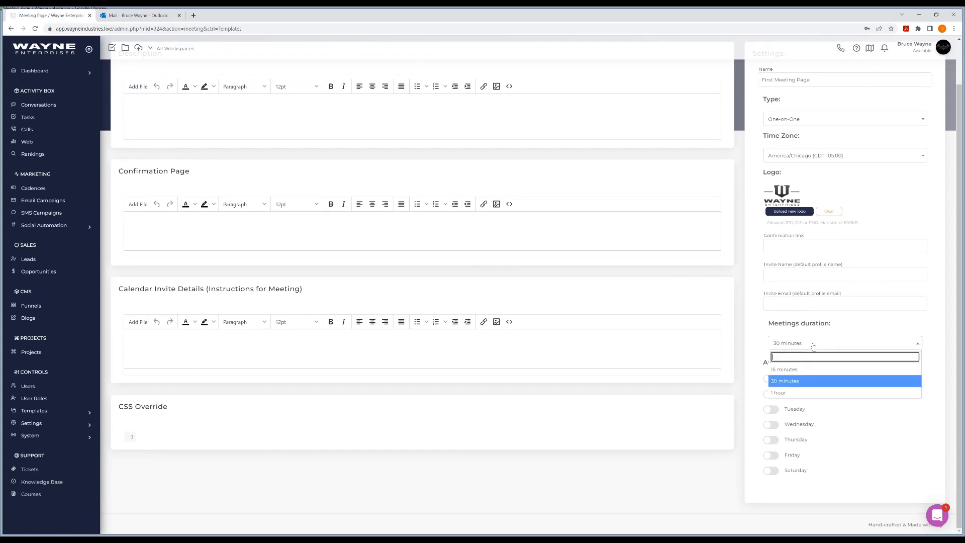
pyautogui.click(786, 382)
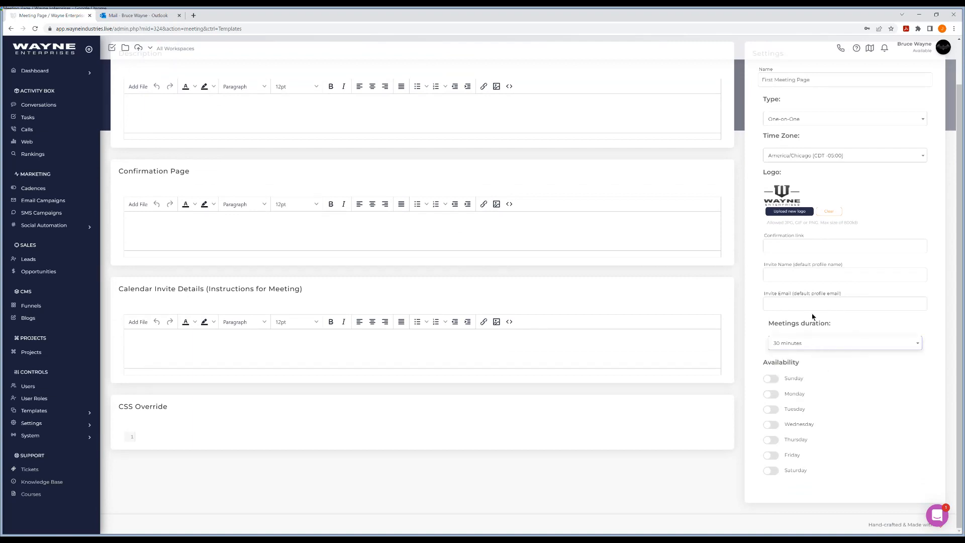
# Step: Enable Monday availability for the meeting page from 8:00 AM to 2:30 PM
pyautogui.click(777, 398)
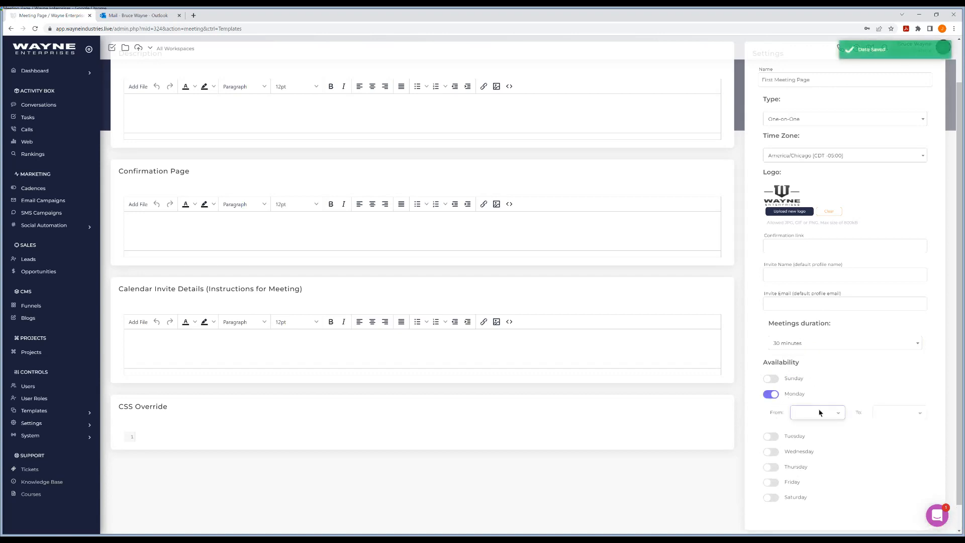
pyautogui.click(811, 295)
pyautogui.click(881, 412)
pyautogui.click(886, 376)
# Step: Enable Tuesday availability for the meeting page from 2:30 PM to 5:00 PM
pyautogui.click(772, 437)
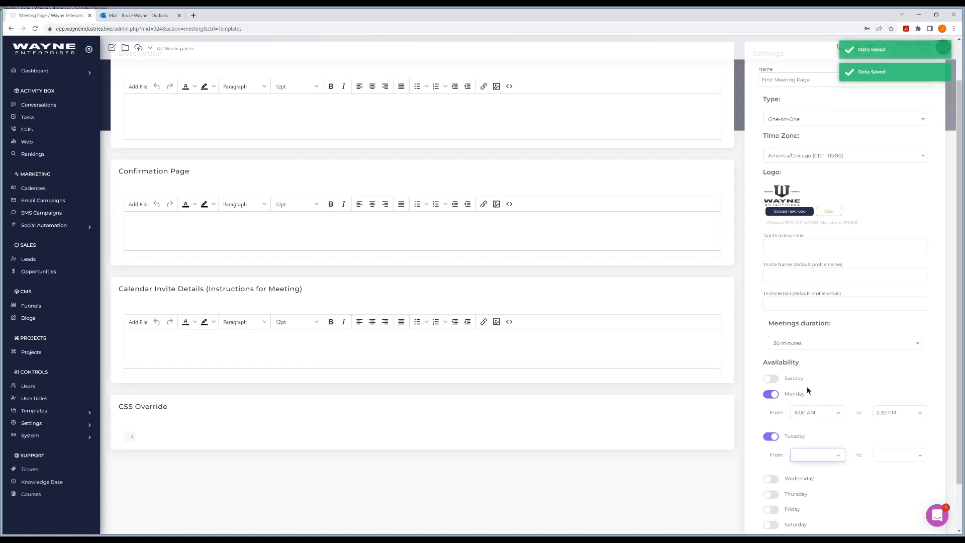
pyautogui.click(809, 355)
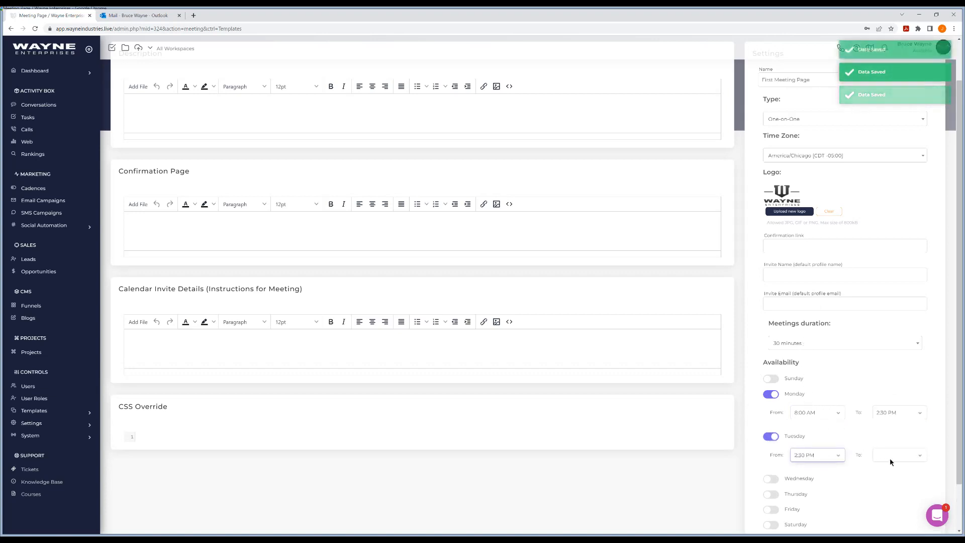
pyautogui.click(890, 457)
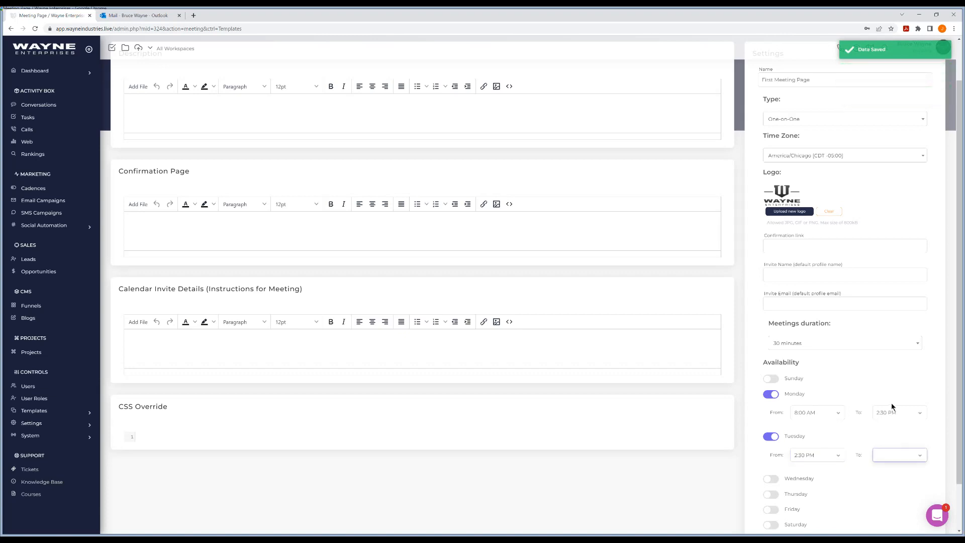
pyautogui.click(890, 427)
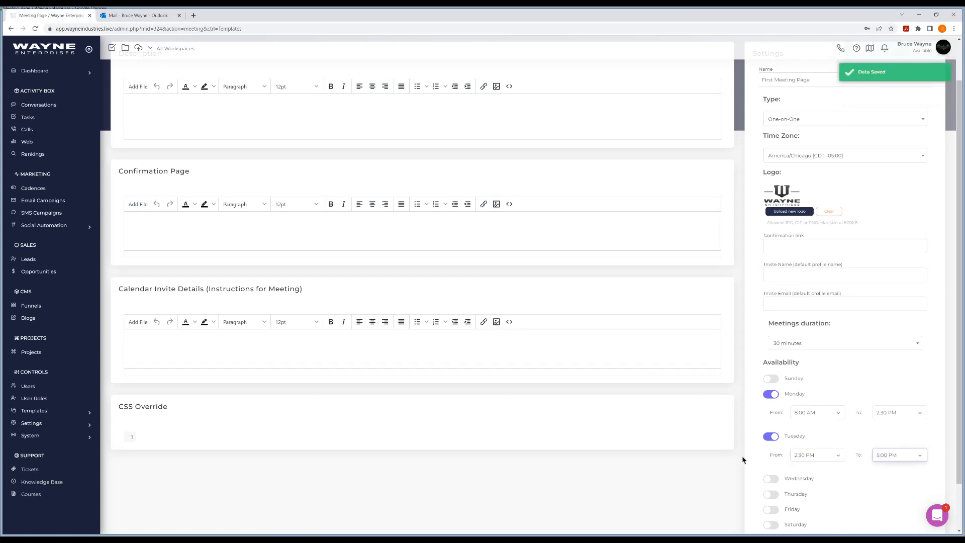
pyautogui.click(734, 467)
# Step: Enable Thursday availability for the meeting page from 9:00 AM to 2:00 PM
pyautogui.scroll(-2, 734, 467)
pyautogui.click(773, 444)
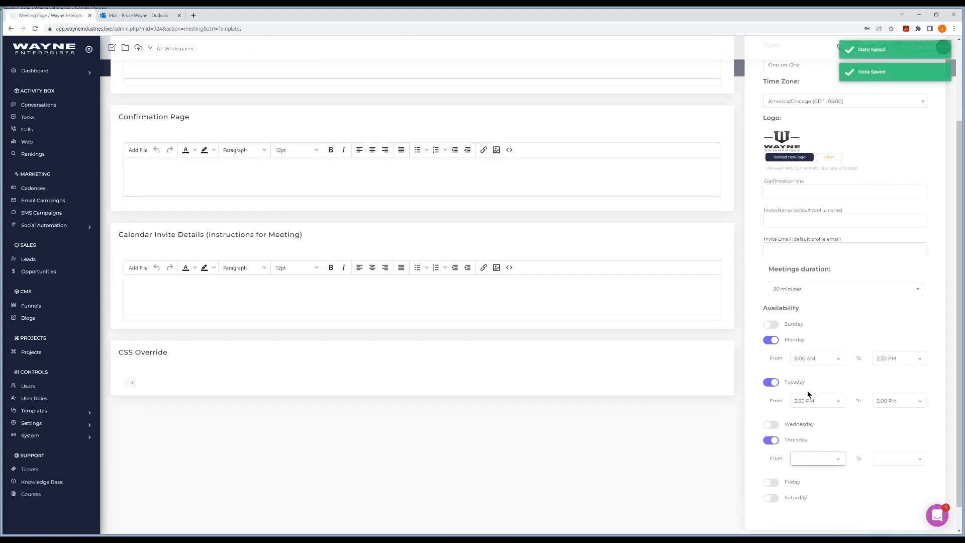
pyautogui.click(812, 374)
pyautogui.click(894, 460)
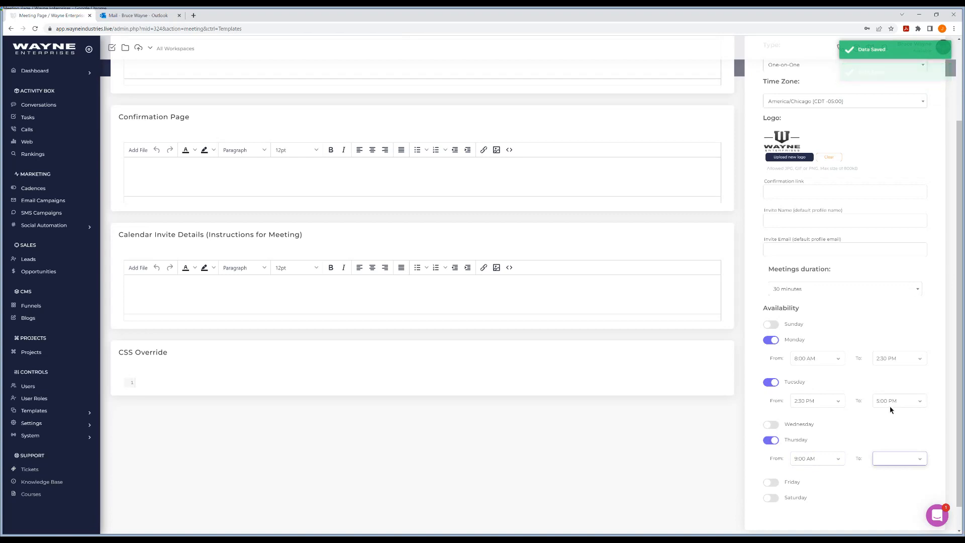
pyautogui.click(892, 414)
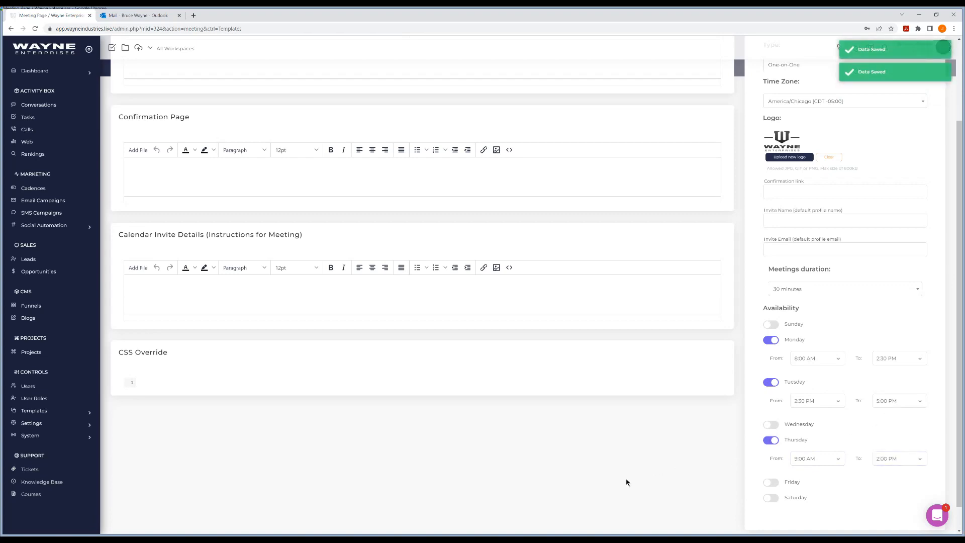
# Step: Return to the Meetings list and copy the meeting page URL of First Meeting Page
pyautogui.scroll(1, 614, 482)
pyautogui.scroll(2, 614, 483)
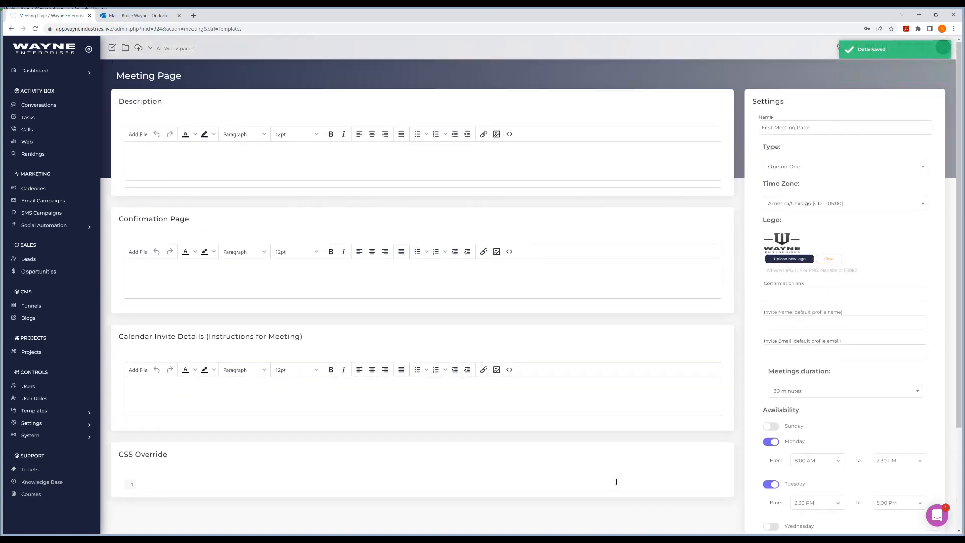
pyautogui.click(11, 29)
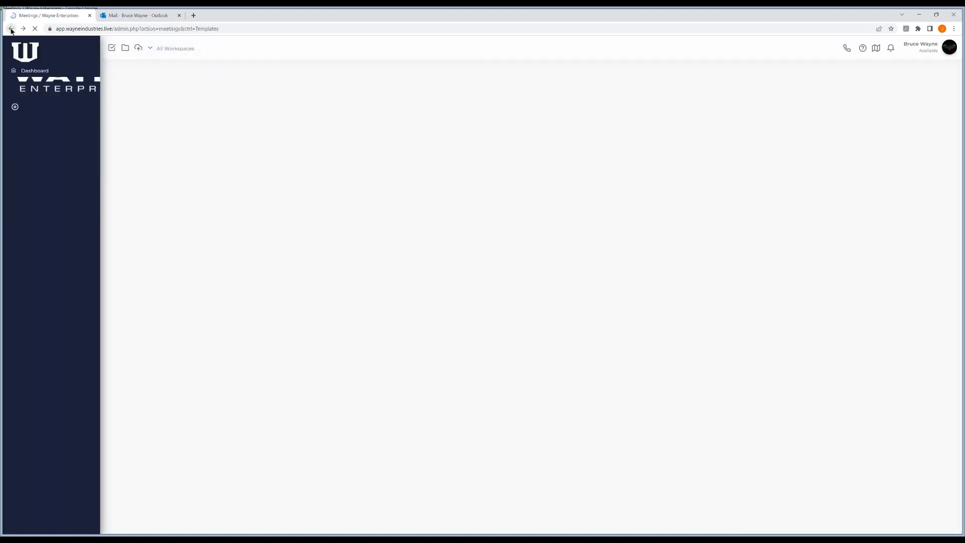
pyautogui.scroll(-1, 56, 370)
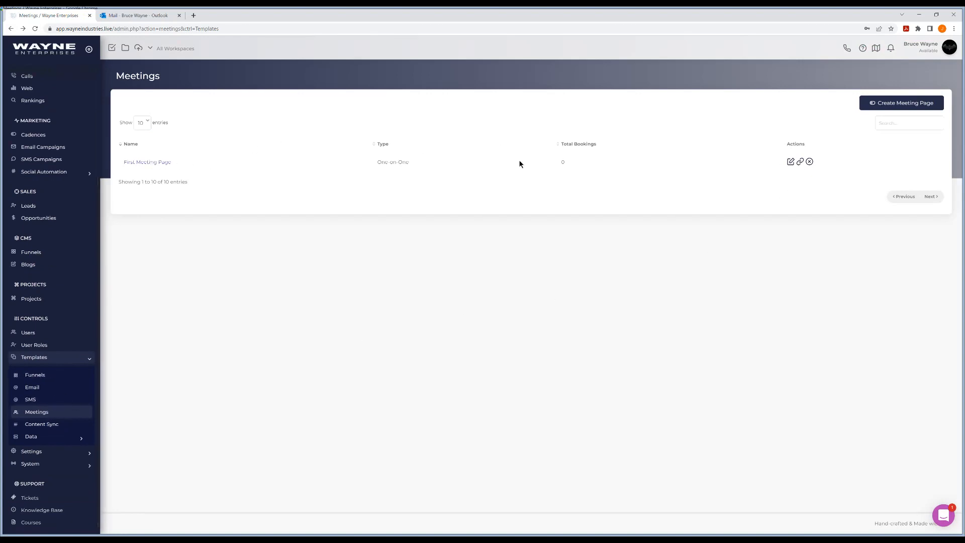
pyautogui.click(801, 162)
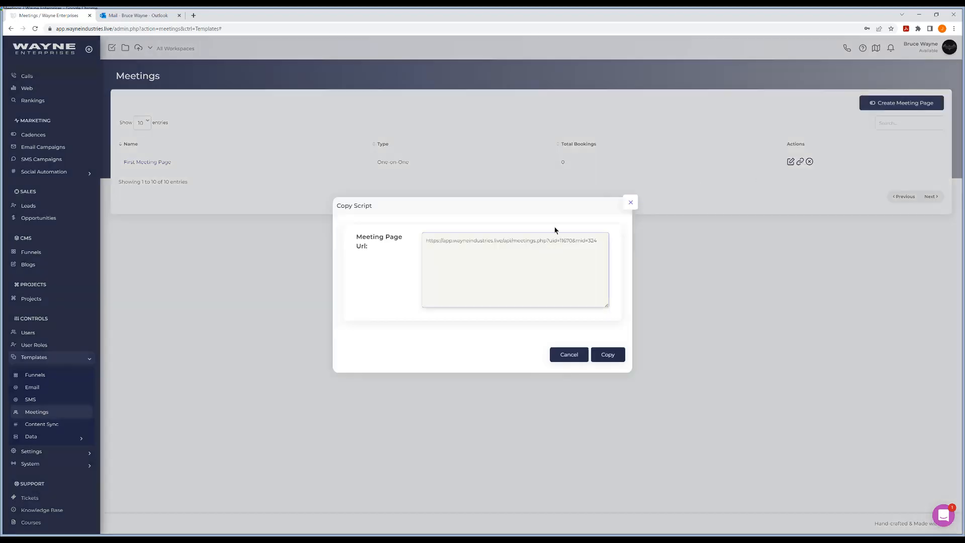
pyautogui.click(603, 354)
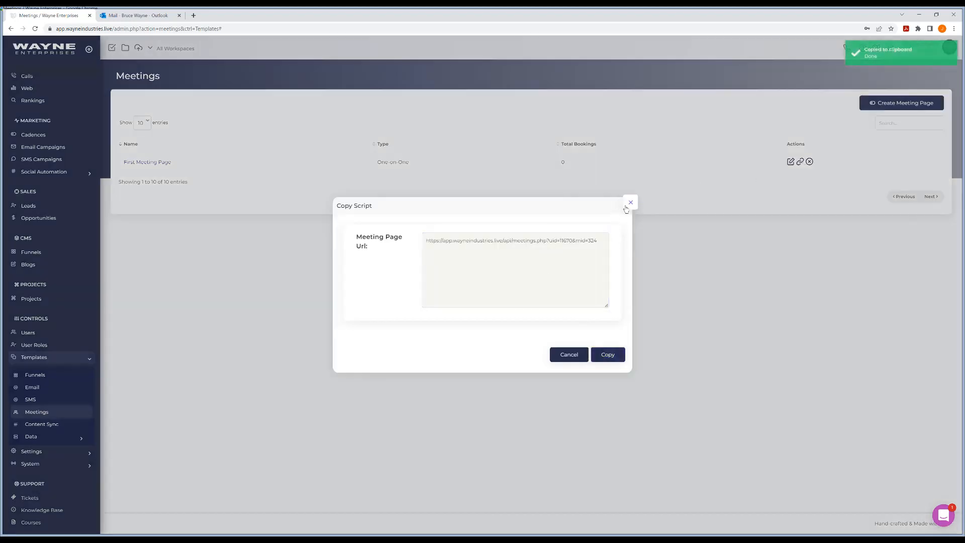
pyautogui.click(630, 202)
# Step: Open the copied First Meeting Page URL in a new browser tab
pyautogui.click(194, 15)
pyautogui.hotkey('ctrl', 'v')
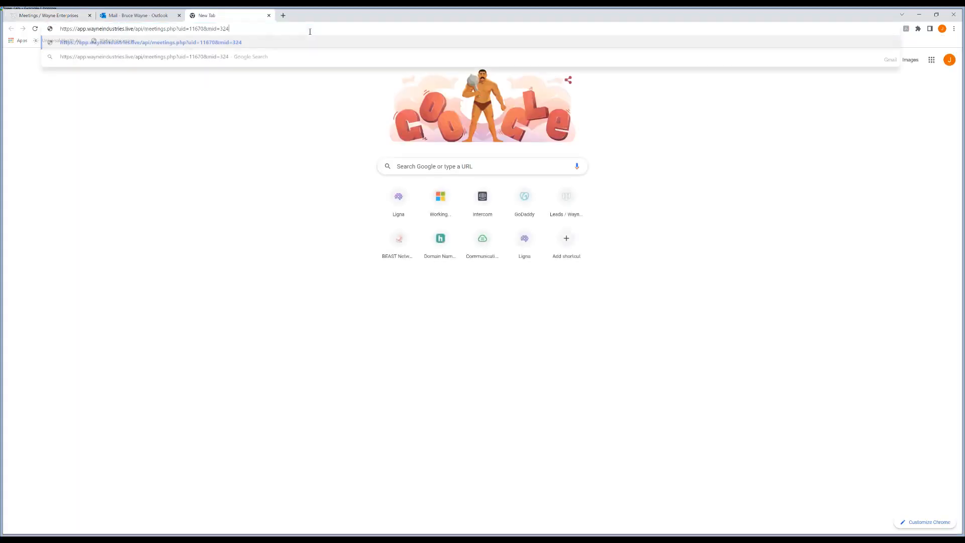
pyautogui.press('Return')
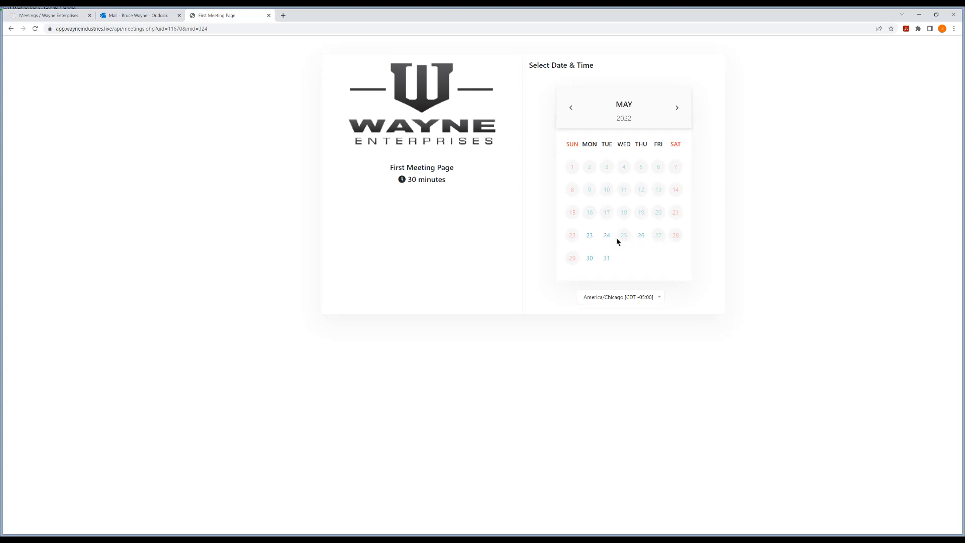
# Step: Review the bookable time slots and details form for May 23, 2022, and close the time selection
pyautogui.click(591, 237)
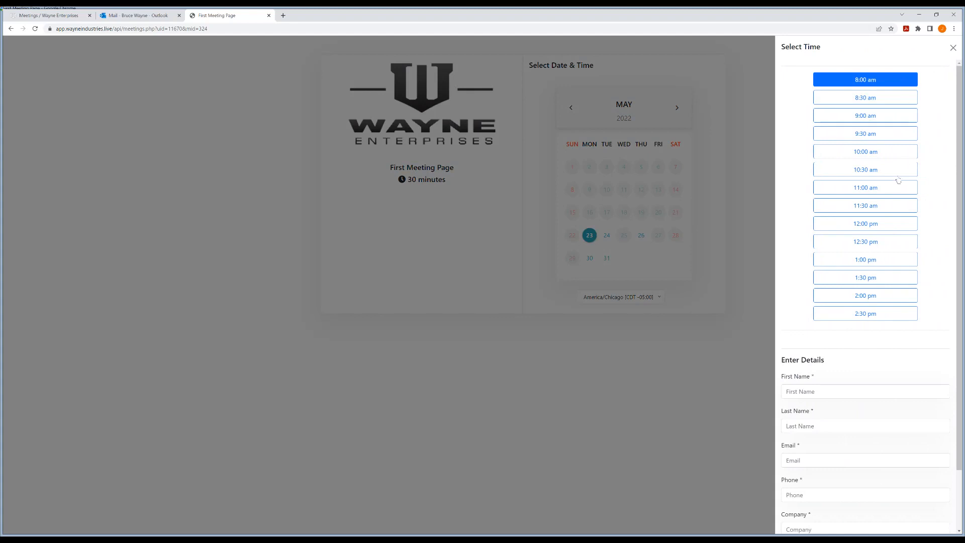
pyautogui.scroll(-2, 895, 211)
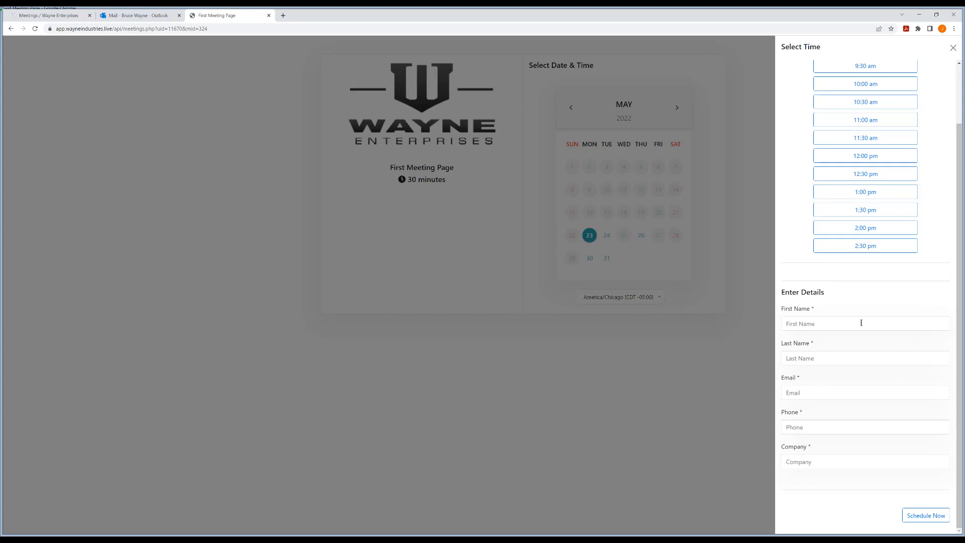
pyautogui.scroll(1, 861, 302)
pyautogui.click(953, 47)
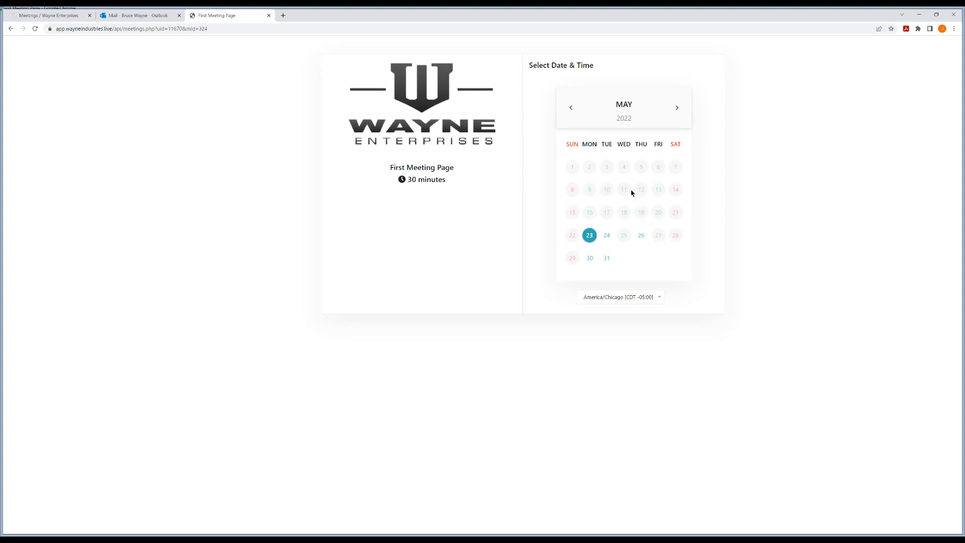
pyautogui.click(592, 236)
pyautogui.click(592, 237)
pyautogui.click(885, 82)
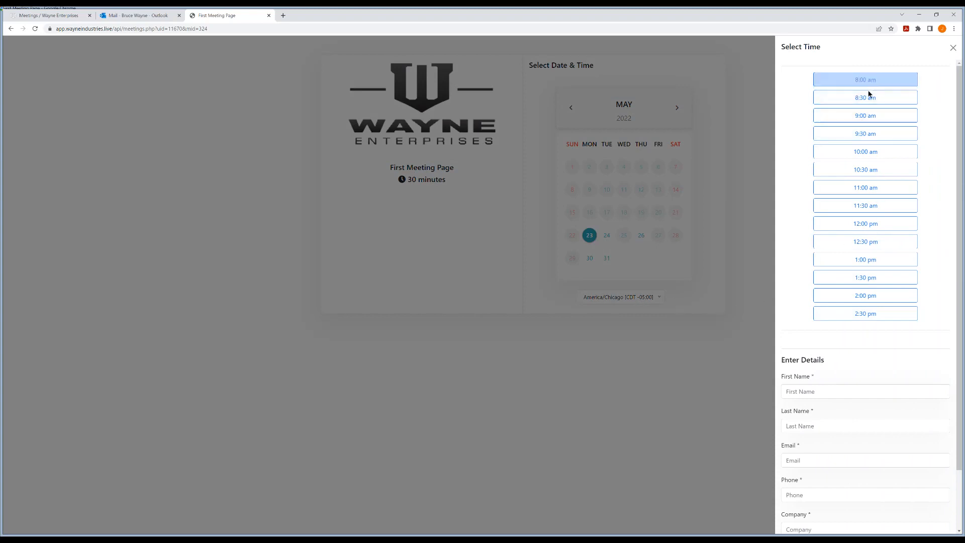
pyautogui.click(953, 48)
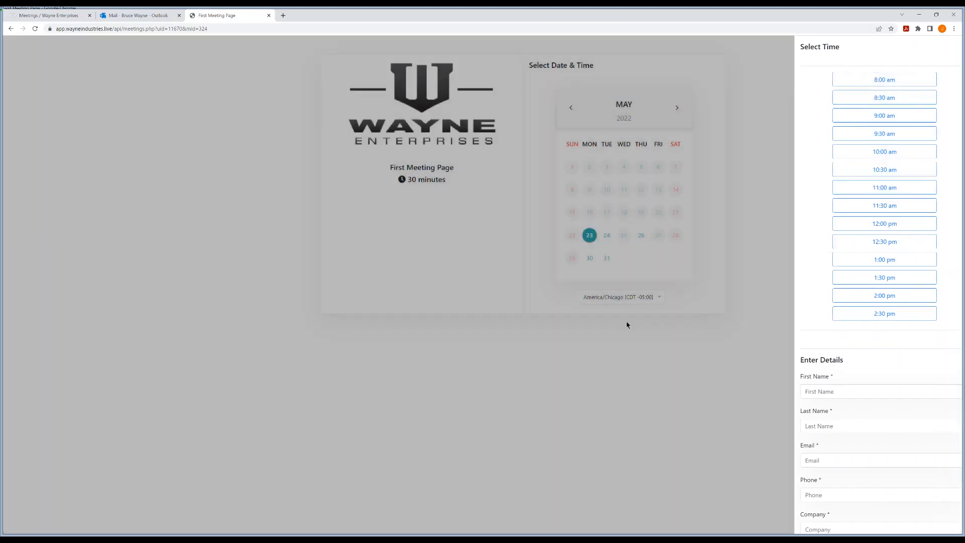
# Step: Switch the booking page's time zone to America/New York and check the offered time slots for May 23
pyautogui.click(618, 298)
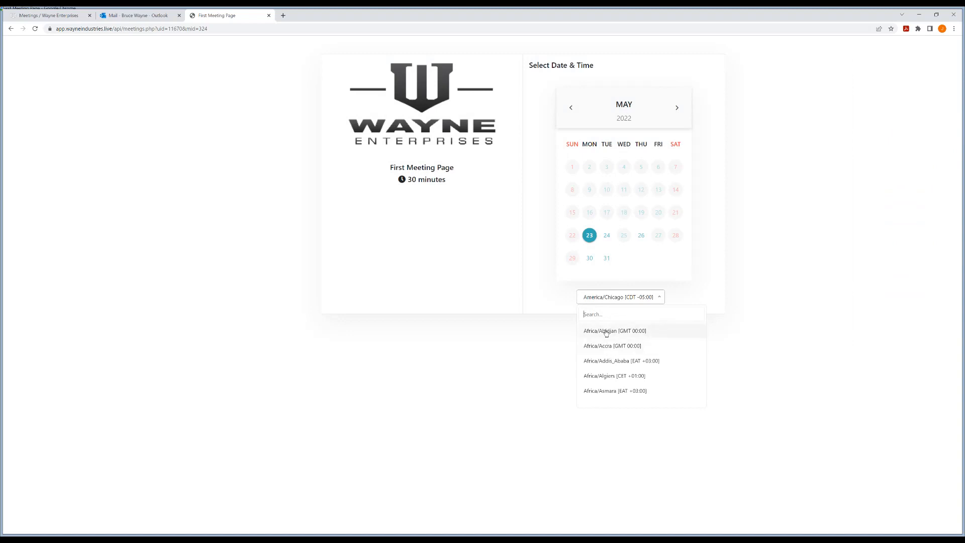
pyautogui.write('New')
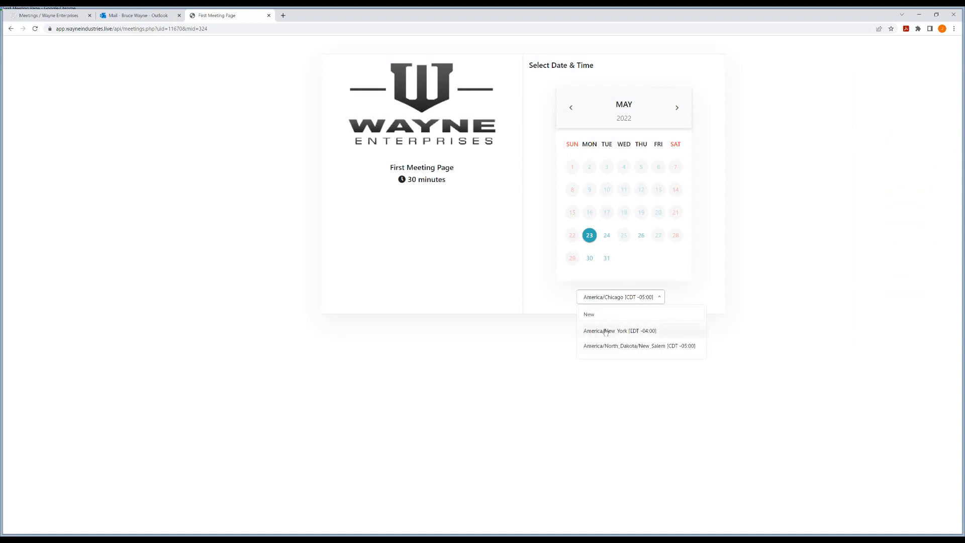
pyautogui.click(607, 330)
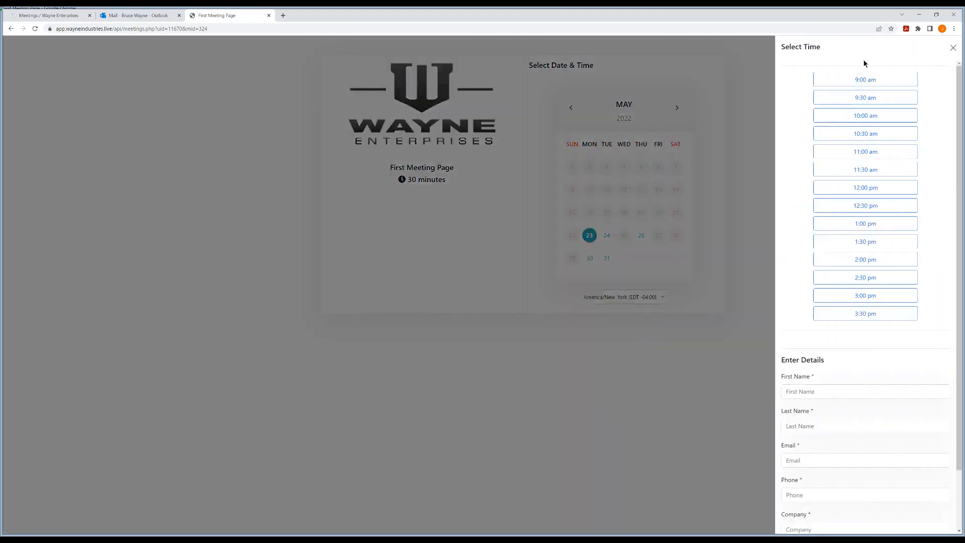
pyautogui.click(882, 314)
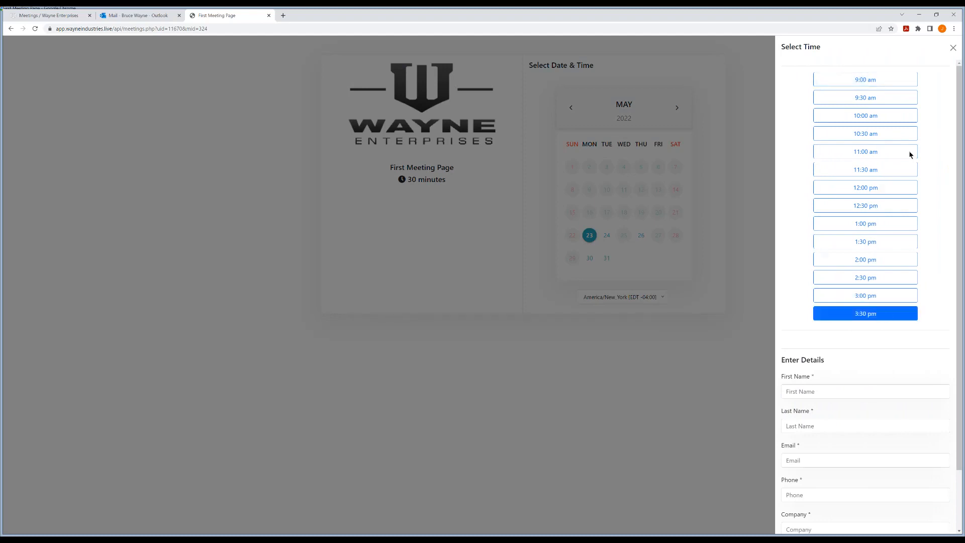
pyautogui.click(952, 49)
# Step: Set the booking page's time zone back to America/Chicago and check the May 23 time slots again
pyautogui.click(622, 297)
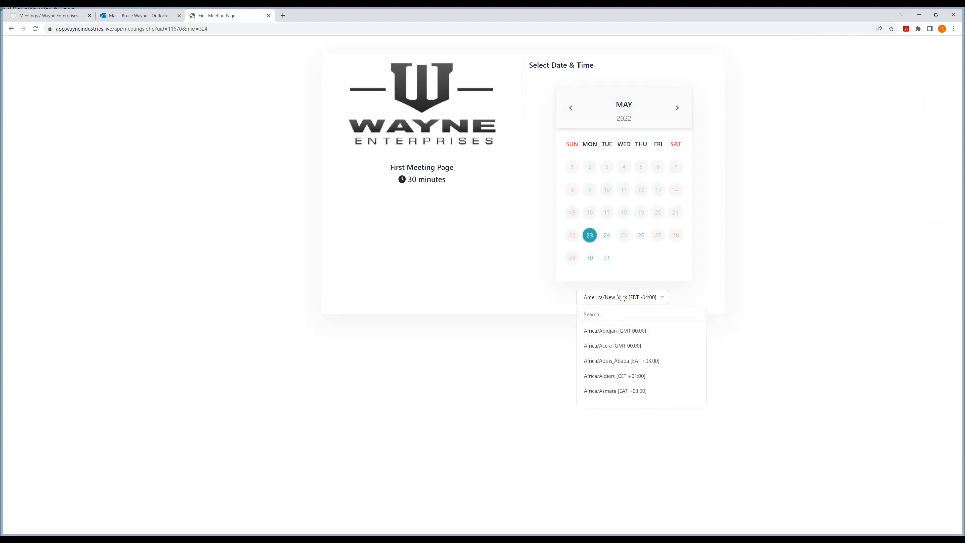
pyautogui.write('Centr')
pyautogui.press('BackSpace')
pyautogui.press('BackSpace')
pyautogui.press('BackSpace')
pyautogui.press('BackSpace')
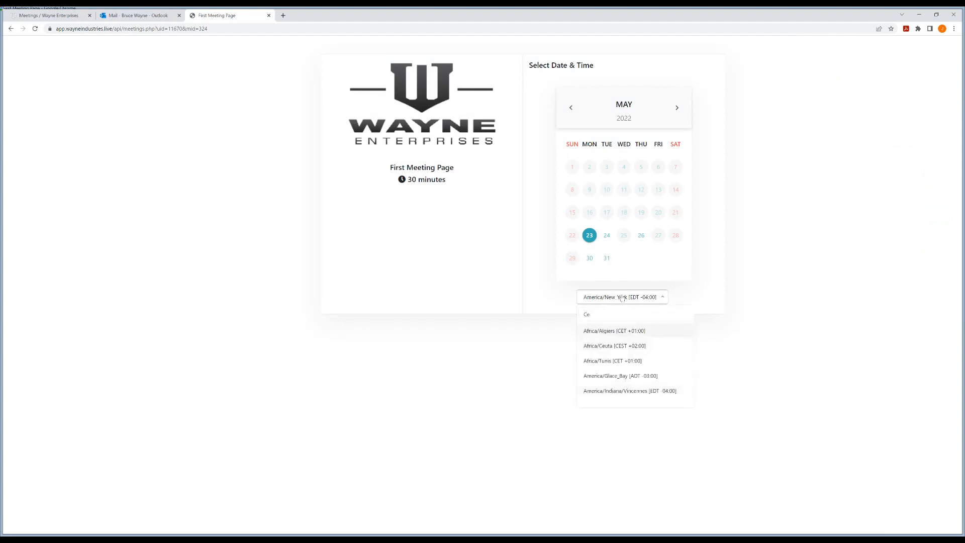
pyautogui.write('hic')
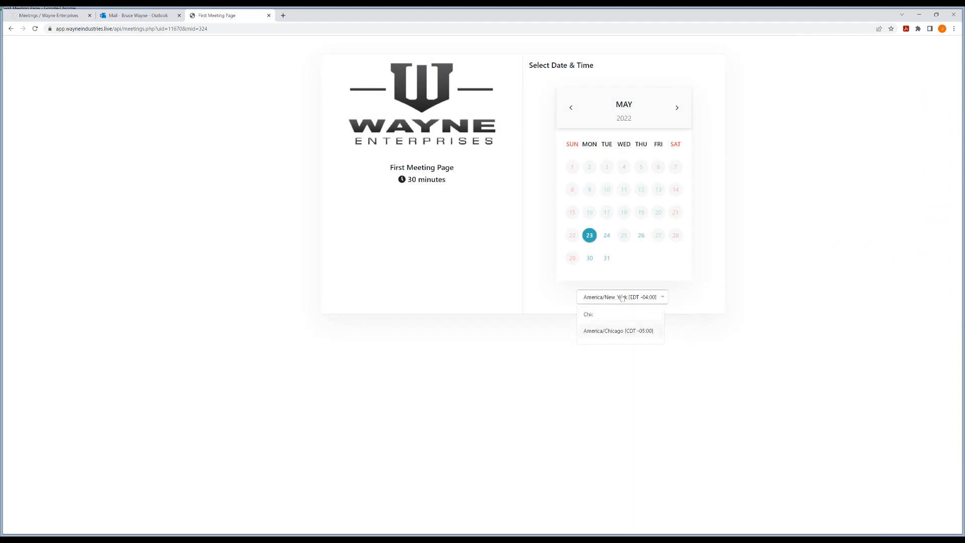
pyautogui.click(614, 333)
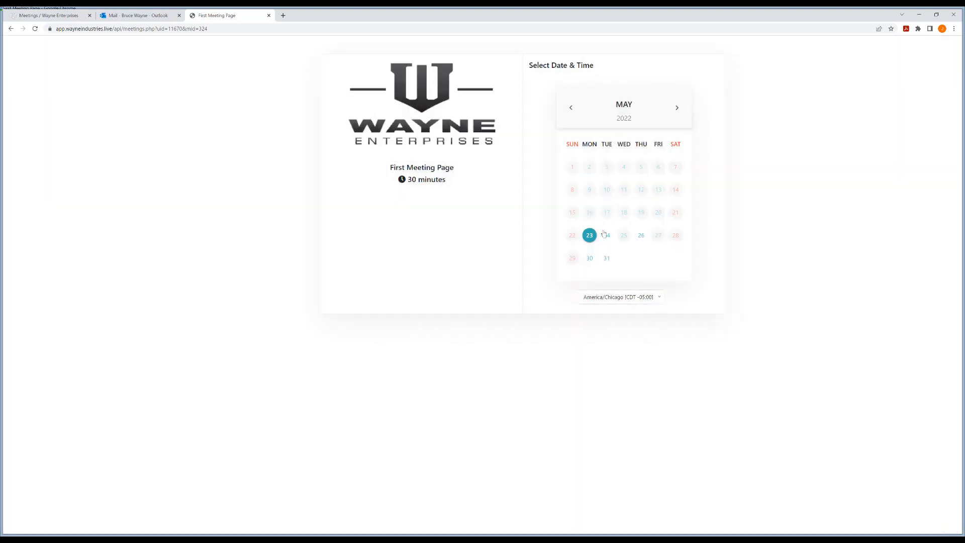
pyautogui.click(589, 235)
pyautogui.click(590, 236)
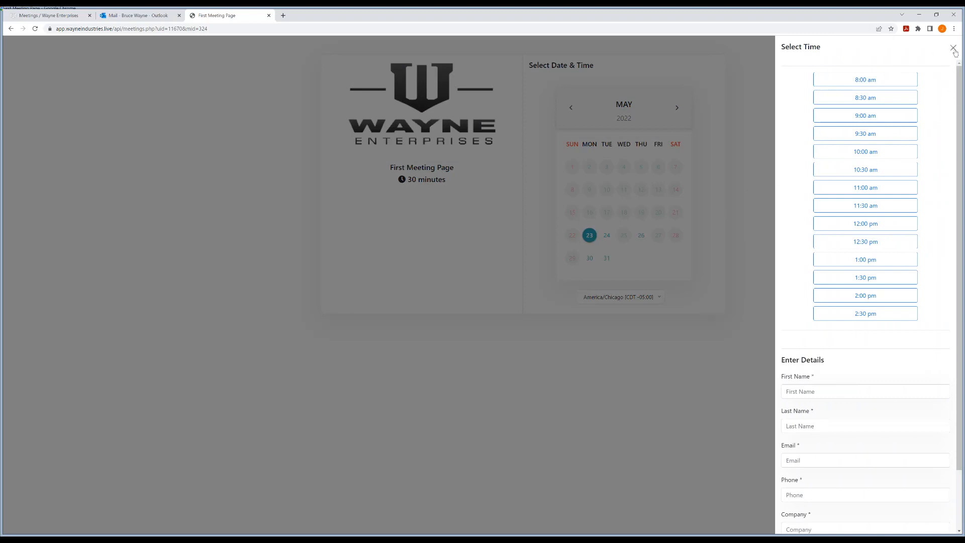
pyautogui.click(952, 48)
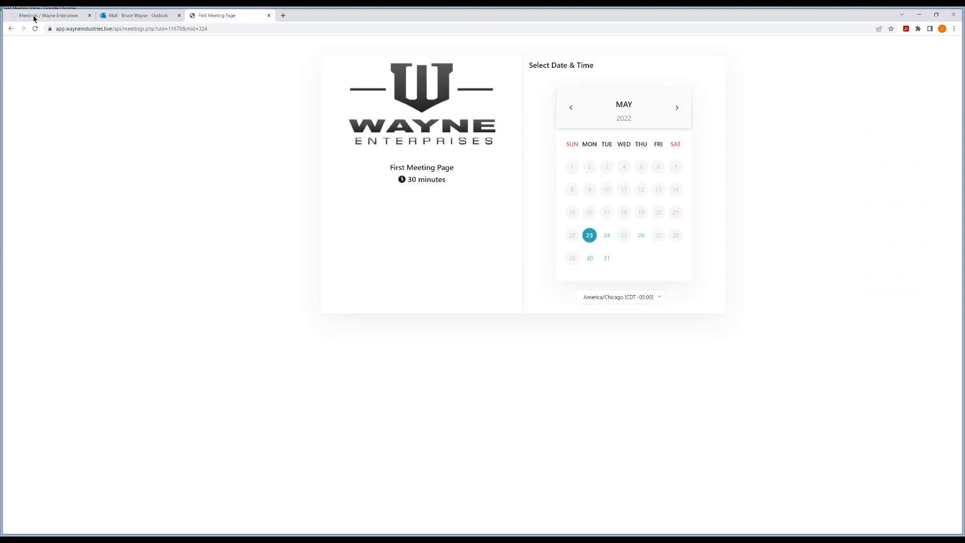
# Step: Open First Meeting Page for editing, enter the description "This is what the meeting is about!" and save it
pyautogui.click(34, 17)
pyautogui.click(145, 163)
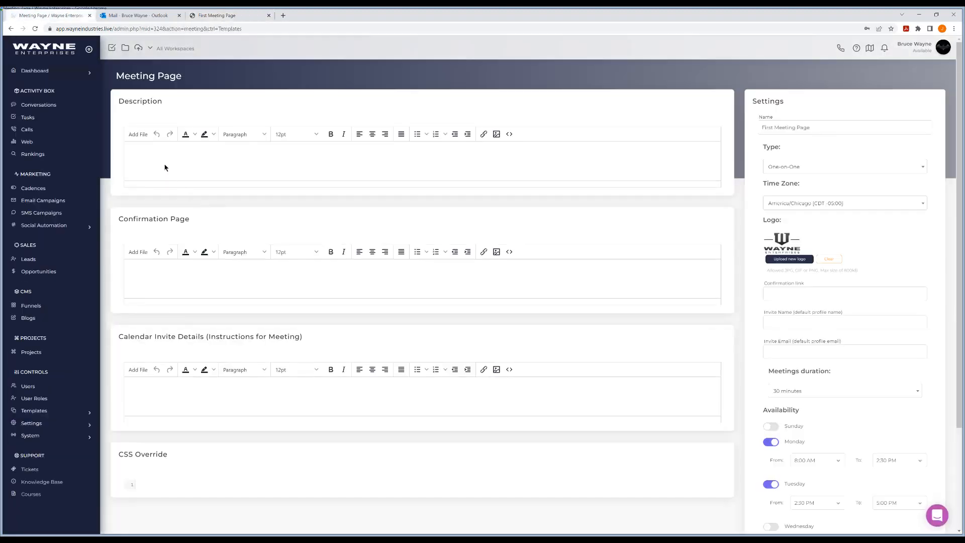
pyautogui.write('Thisx')
pyautogui.write(' what the meetiun')
pyautogui.press('BackSpace')
pyautogui.press('BackSpace')
pyautogui.write('ng is about!')
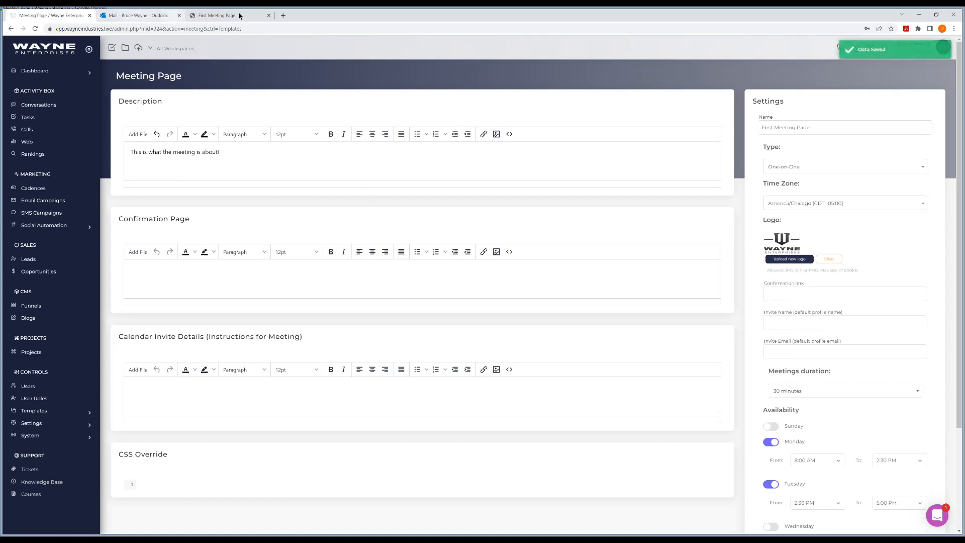
# Step: Check the new description on the refreshed public booking page against the meeting page editor
pyautogui.click(218, 15)
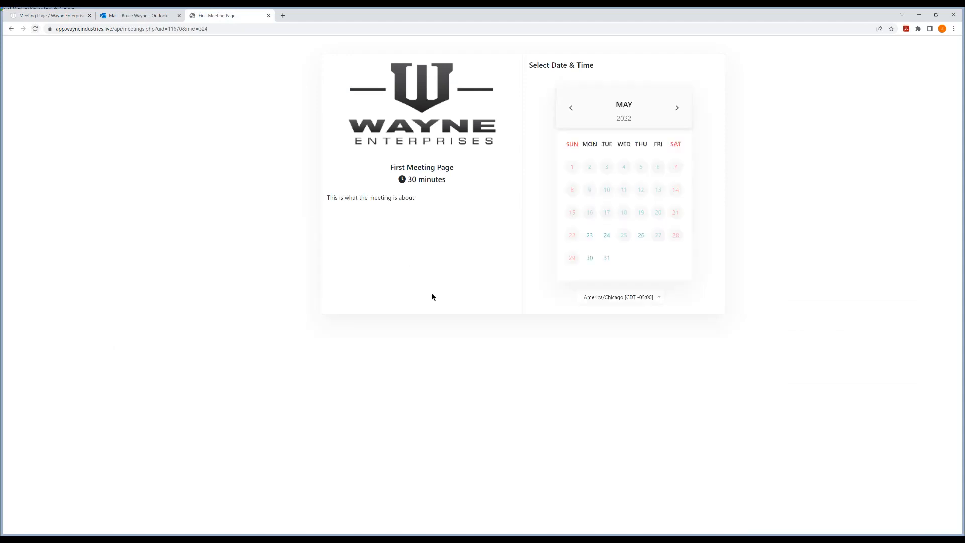
pyautogui.click(50, 15)
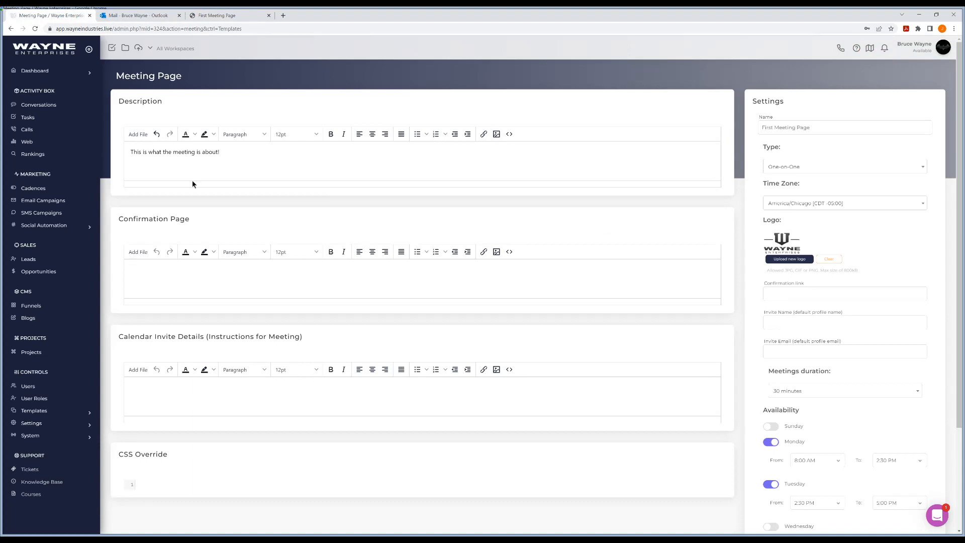
pyautogui.click(221, 16)
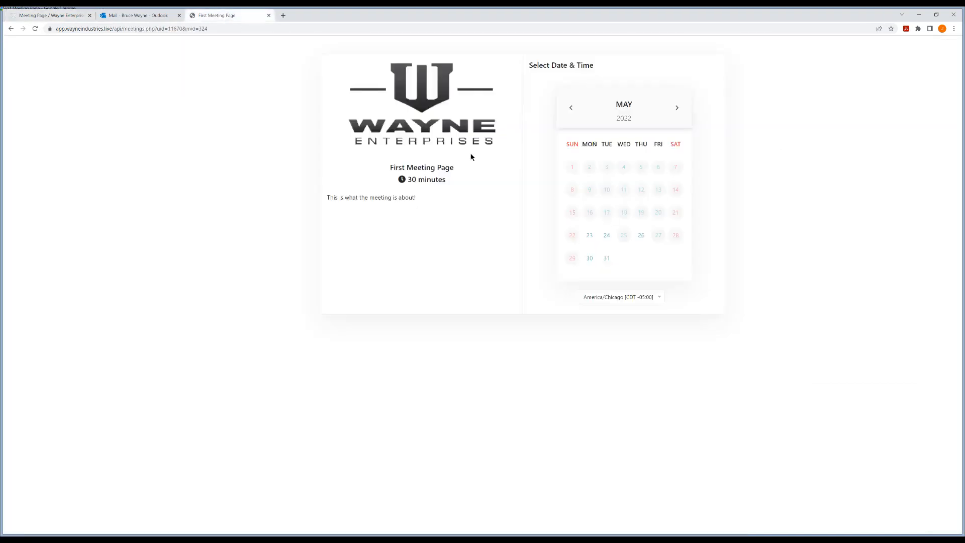
# Step: Back in the meeting page editor, enter "Awesome look forward to meeting you!" as the Confirmation Page text
pyautogui.click(50, 16)
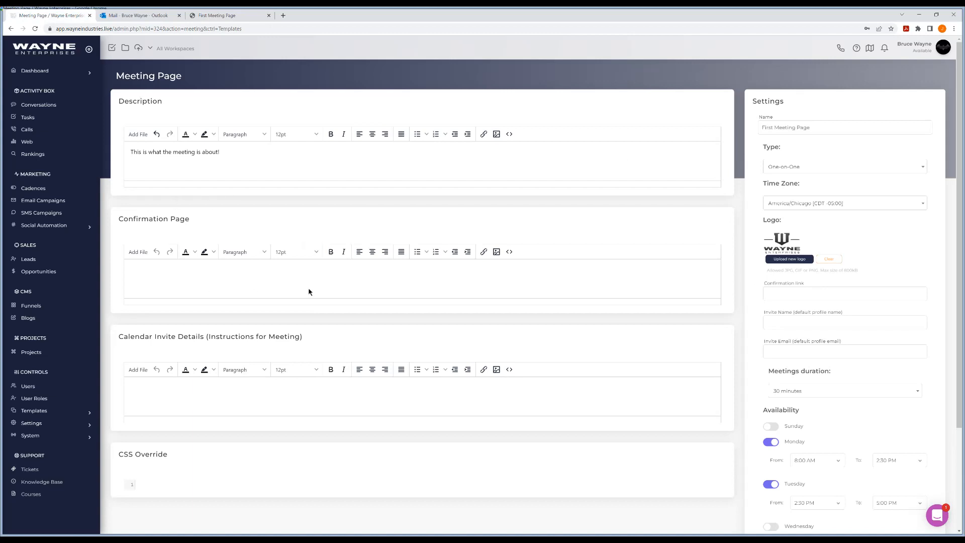
pyautogui.write('wesome look for')
pyautogui.write('ward to meeting you!')
# Step: Enter "Will call you directly" in the Calendar Invite Details and save the meeting page
pyautogui.scroll(-2, 229, 336)
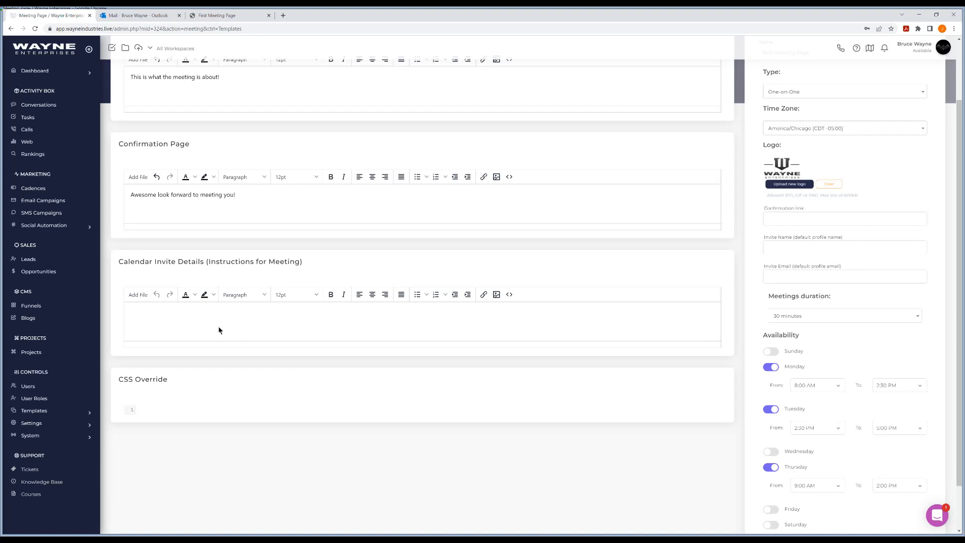
pyautogui.click(174, 311)
pyautogui.write('Will call you directly')
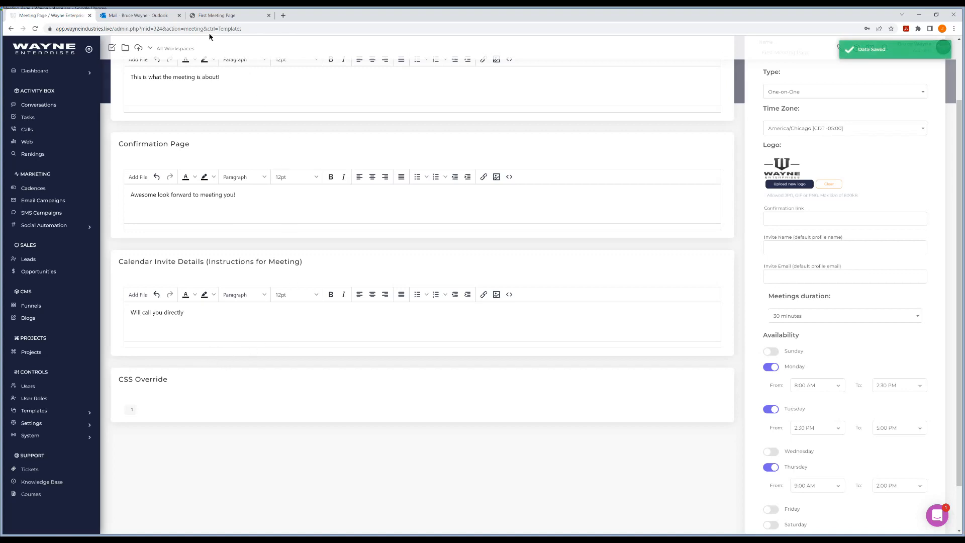
# Step: Compare the public booking page with the texts and settings in the meeting page editor
pyautogui.click(216, 18)
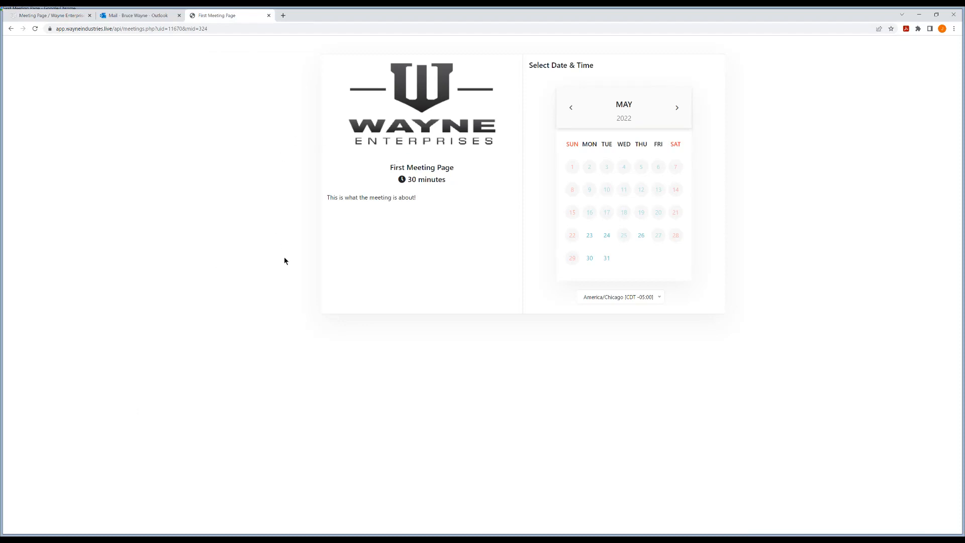
pyautogui.click(51, 16)
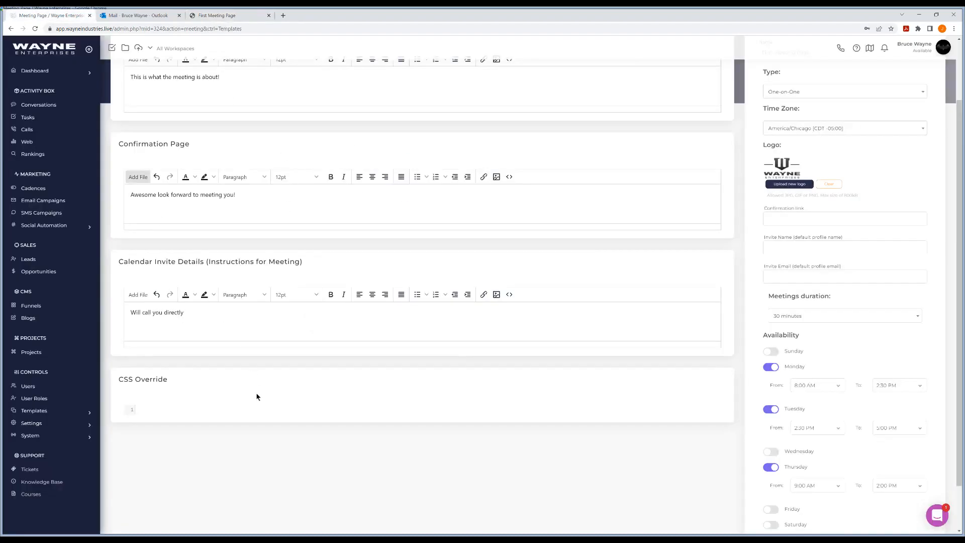
pyautogui.click(221, 15)
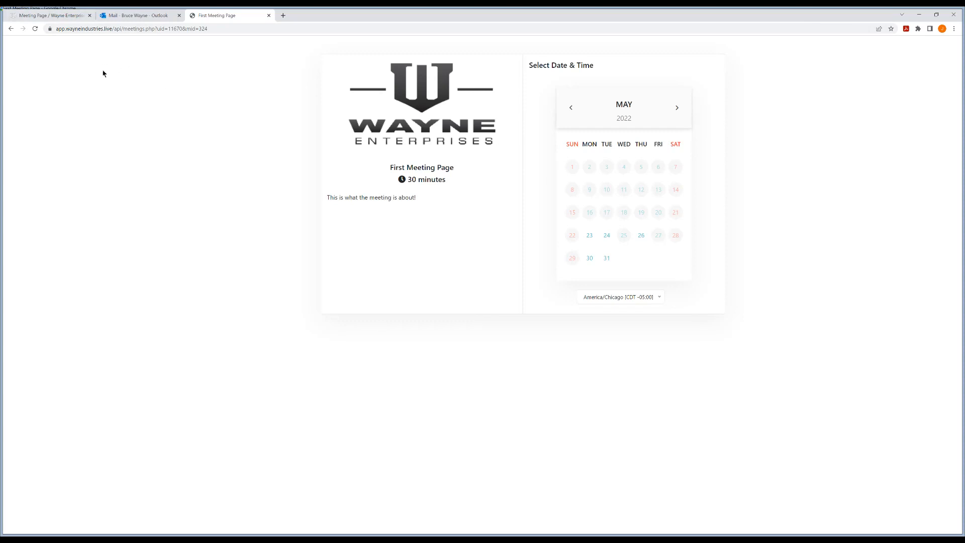
pyautogui.click(58, 18)
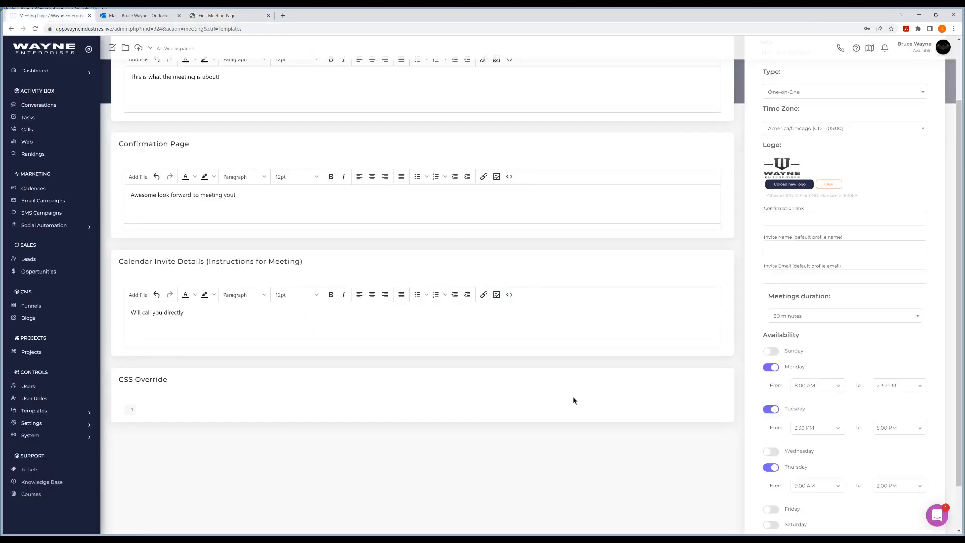
pyautogui.scroll(2, 573, 396)
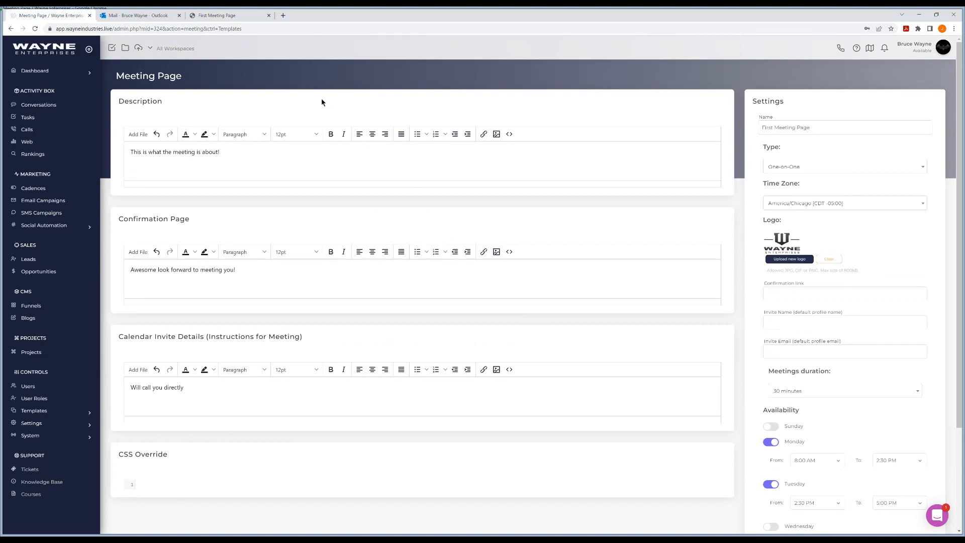
# Step: On the public booking page, choose May 23, 2022 and the 1:00 pm time slot
pyautogui.click(222, 16)
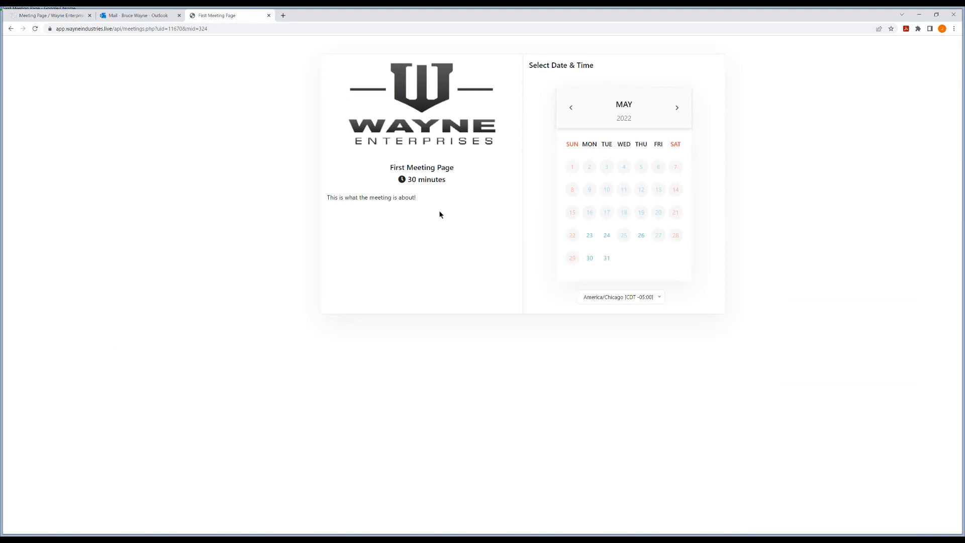
pyautogui.click(589, 235)
pyautogui.click(876, 260)
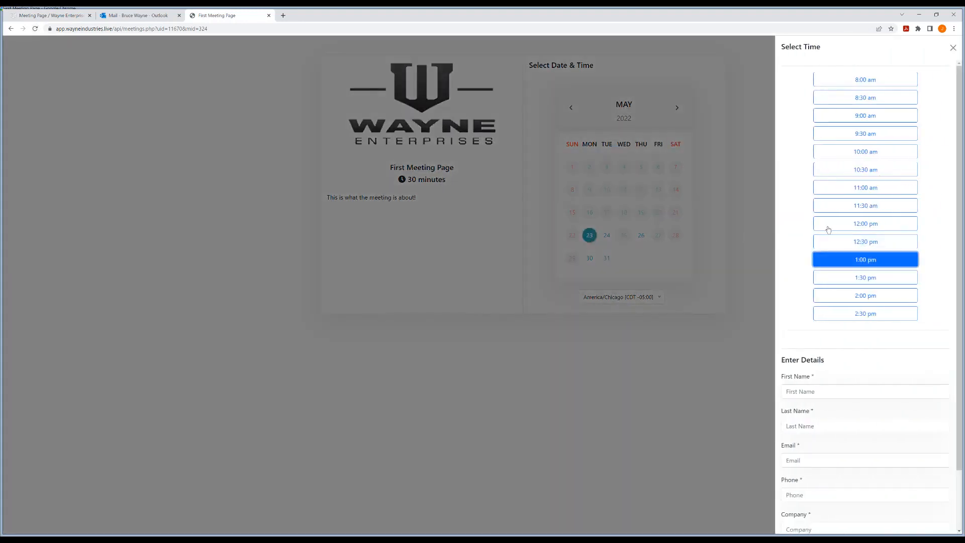
pyautogui.scroll(-2, 822, 226)
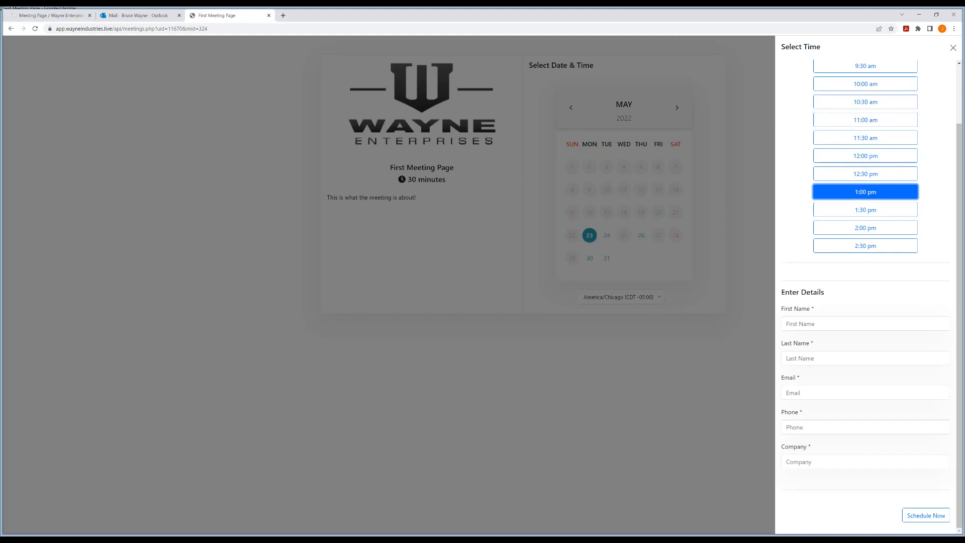
# Step: Enter the attendee's first name, last name and email address in the booking details
pyautogui.click(804, 320)
pyautogui.write('Vi')
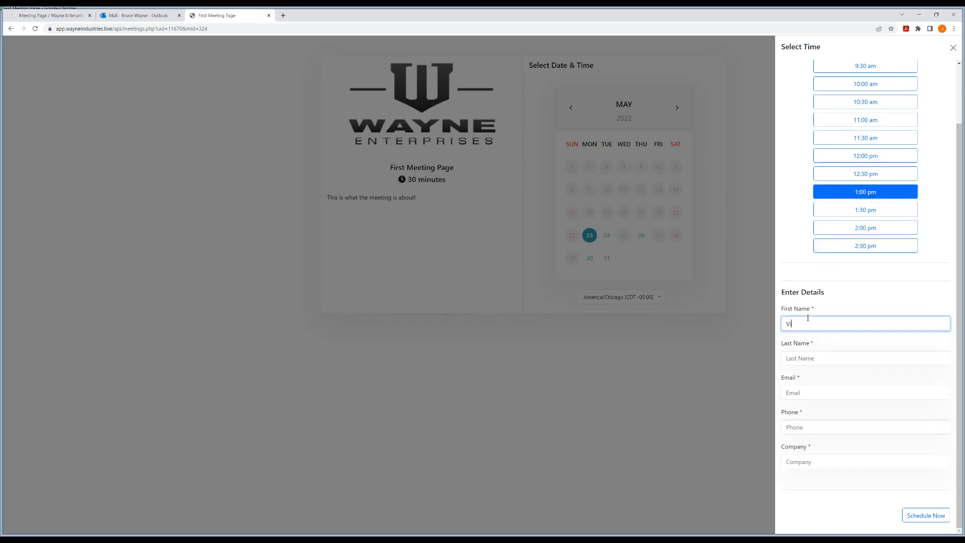
pyautogui.write('k')
pyautogui.write('ki')
pyautogui.press('Tab')
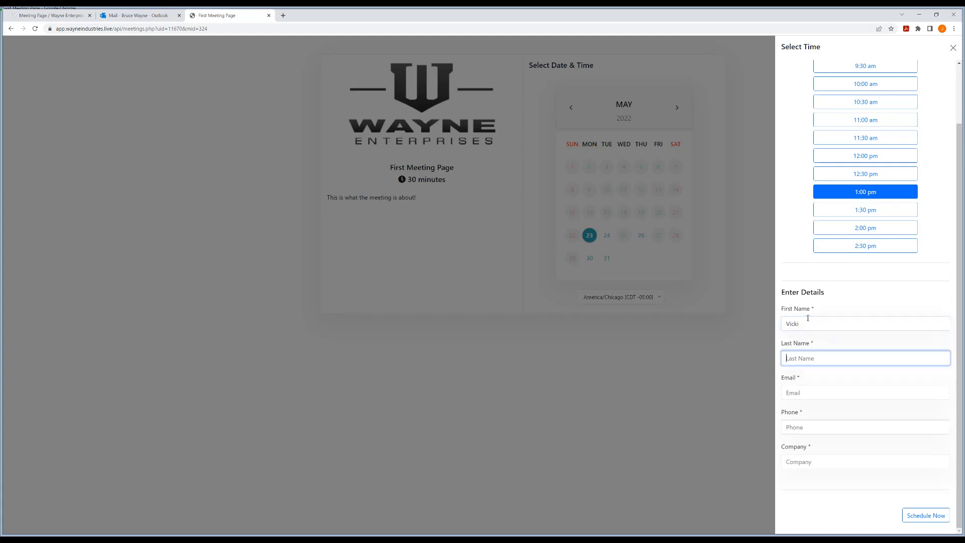
pyautogui.write('Vale')
pyautogui.press('Tab')
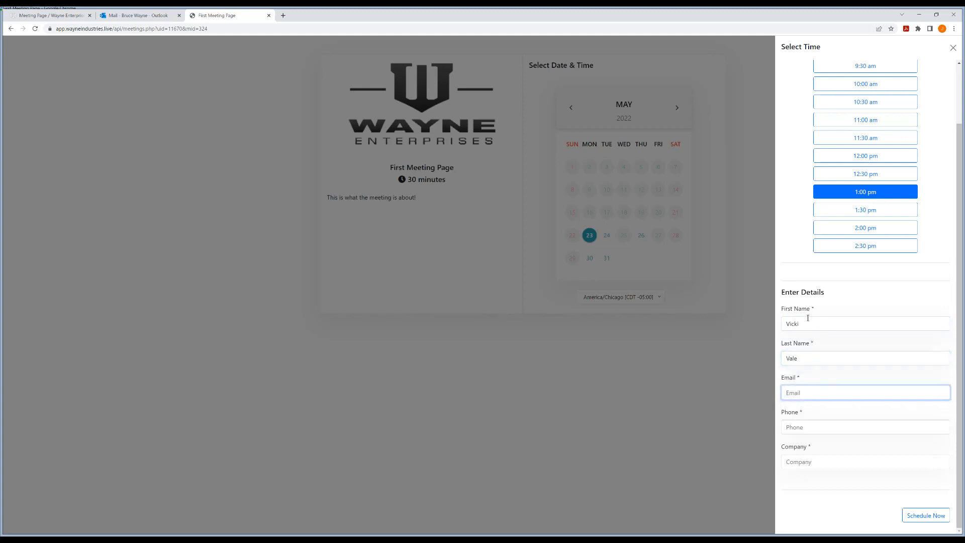
pyautogui.press('Tab')
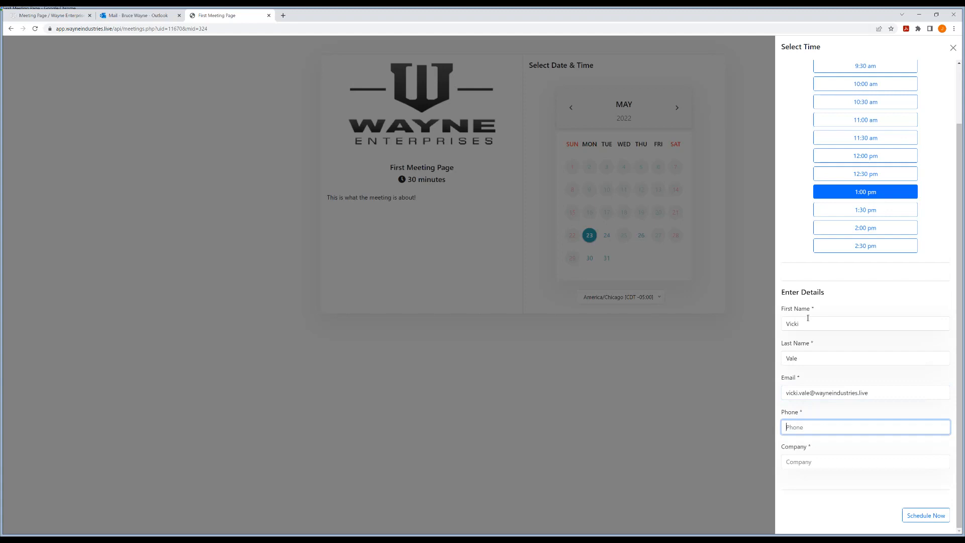
# Step: Fill in the attendee's phone number, enter Wayne Industries as the company and schedule the meeting
pyautogui.press('Tab')
pyautogui.write('Way')
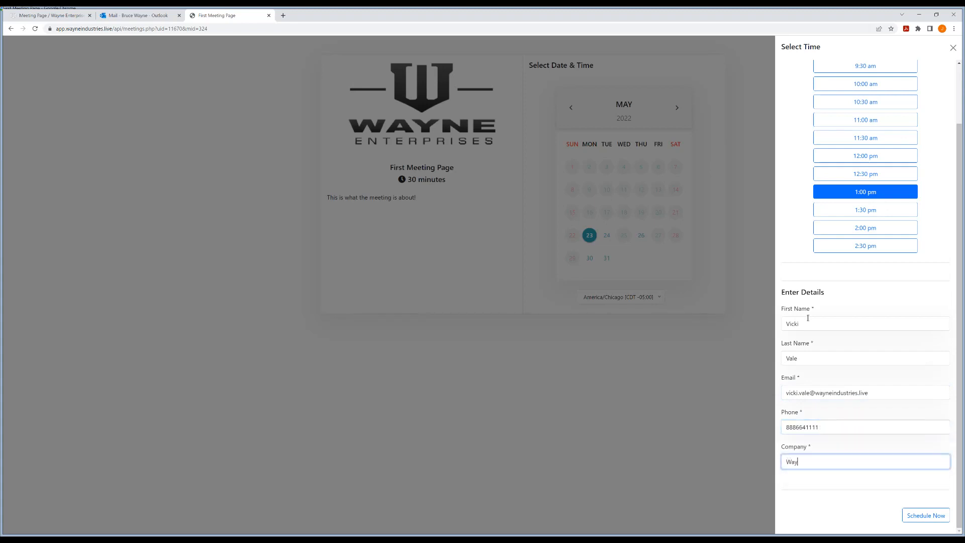
pyautogui.write('ne Industries')
pyautogui.click(923, 515)
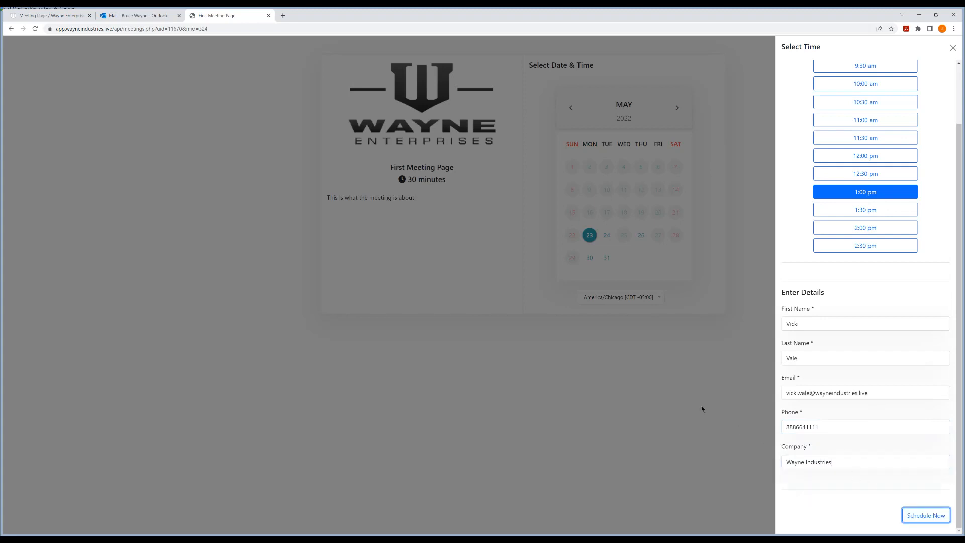
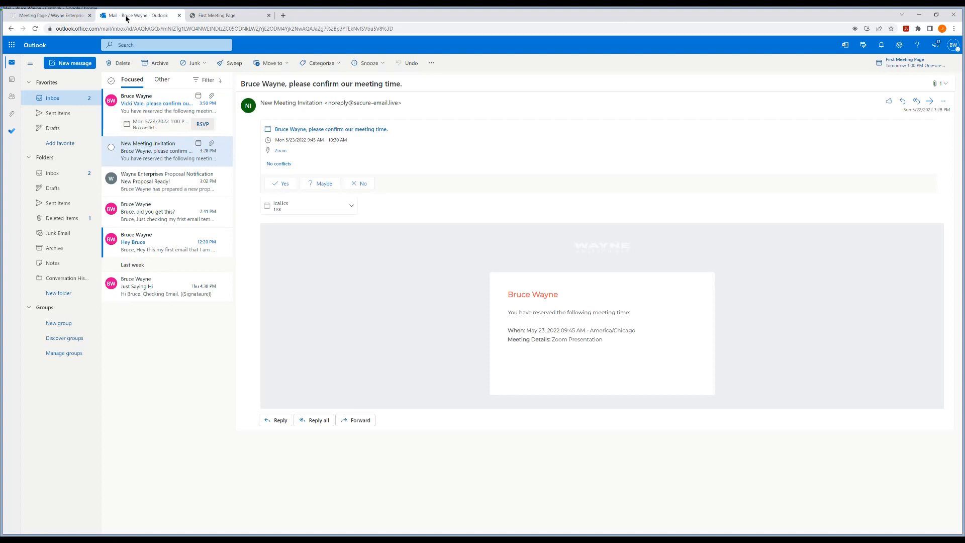
# Step: Open the newest meeting invitation in the Outlook inbox and review its reserved time and meeting details
pyautogui.click(159, 109)
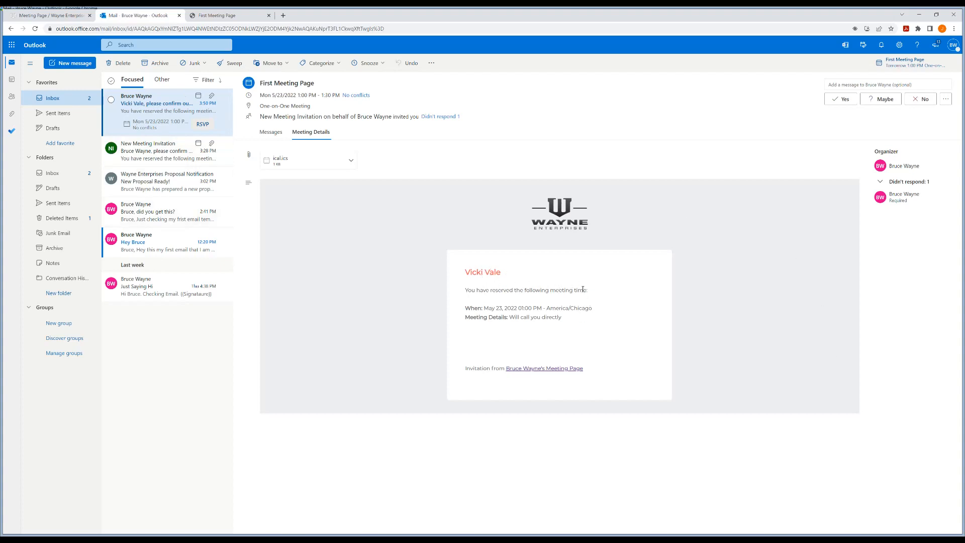
pyautogui.tripleClick(516, 314)
pyautogui.click(597, 315)
pyautogui.moveTo(592, 306)
pyautogui.mouseDown()
pyautogui.moveTo(552, 307)
pyautogui.moveTo(597, 311)
pyautogui.mouseUp()
pyautogui.click(547, 306)
pyautogui.click(608, 311)
pyautogui.moveTo(524, 318); pyautogui.dragTo(565, 327)
pyautogui.click(565, 328)
# Step: Compare the received invitation with the calendar invite details and settings in the meeting page editor
pyautogui.click(43, 17)
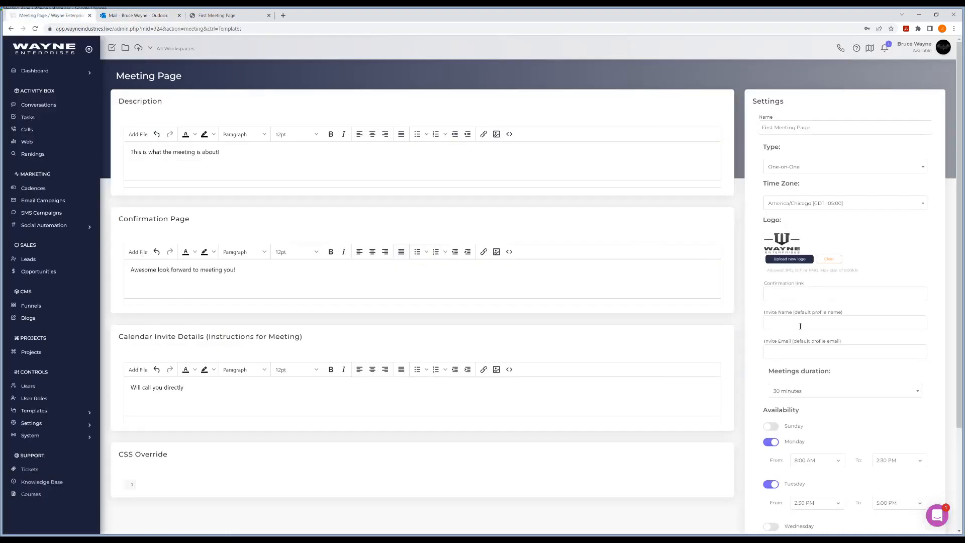
pyautogui.click(136, 15)
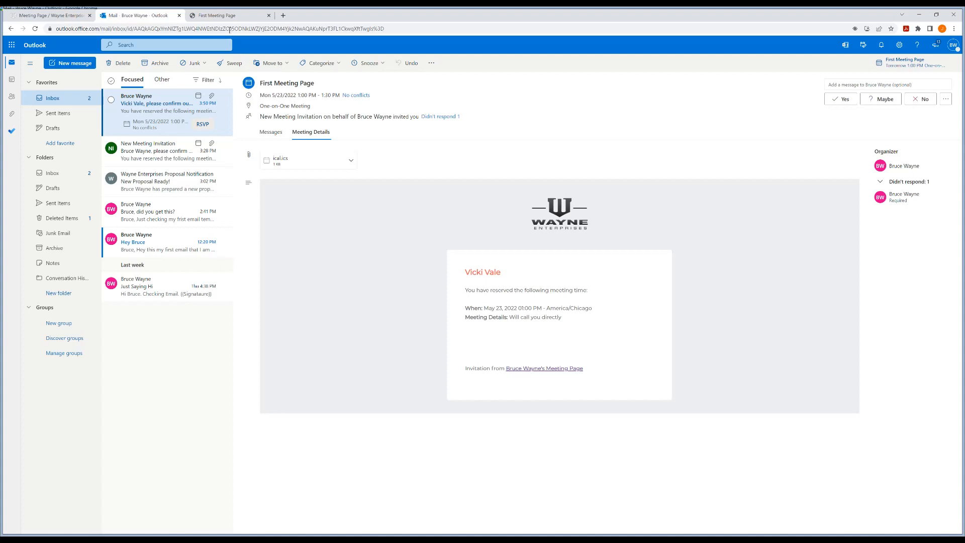
pyautogui.click(52, 16)
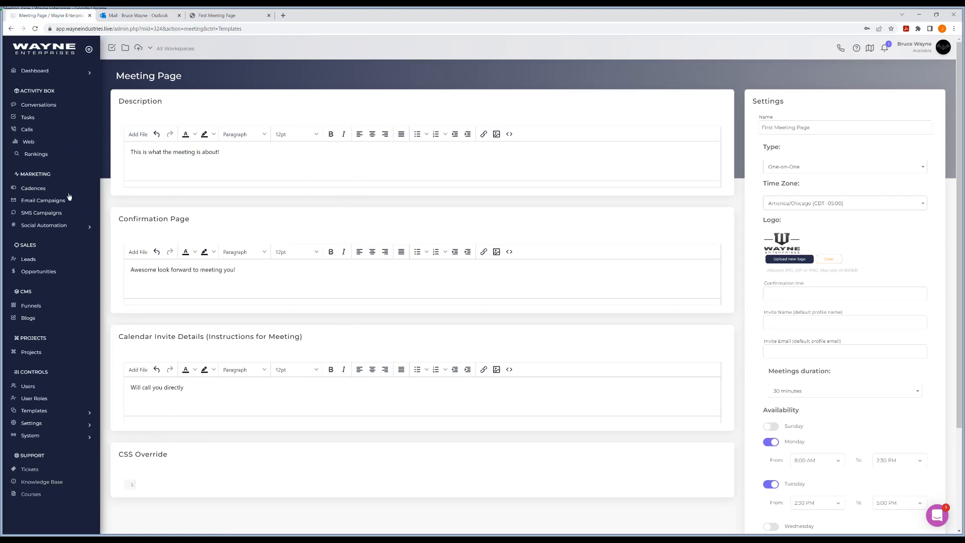
# Step: Check the app notifications in the leads overview and open the details of the new lead from Meeting Page
pyautogui.click(33, 258)
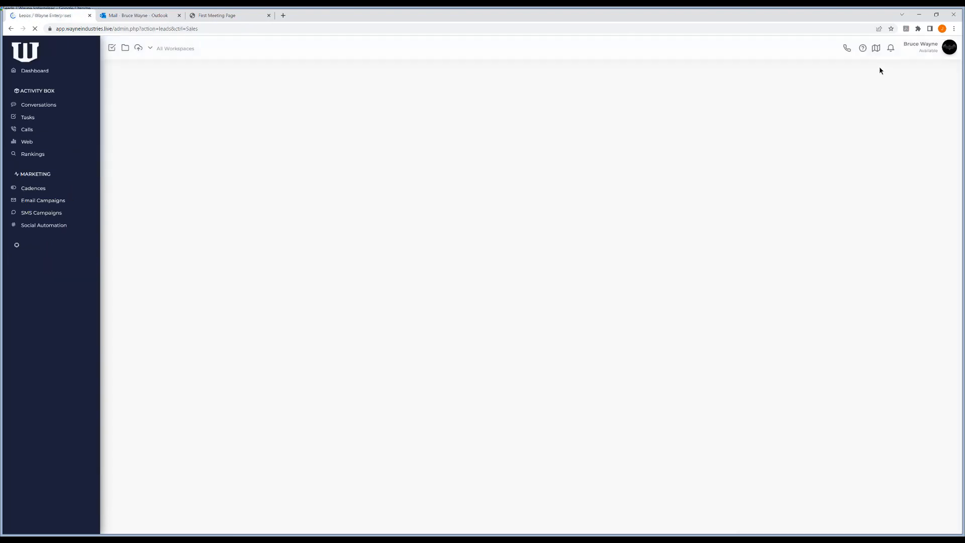
pyautogui.click(890, 48)
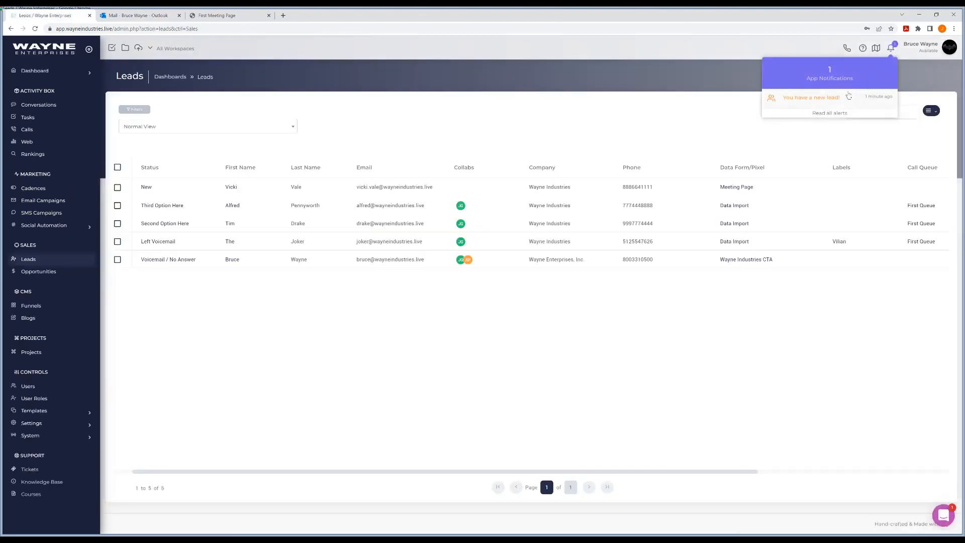
pyautogui.click(584, 178)
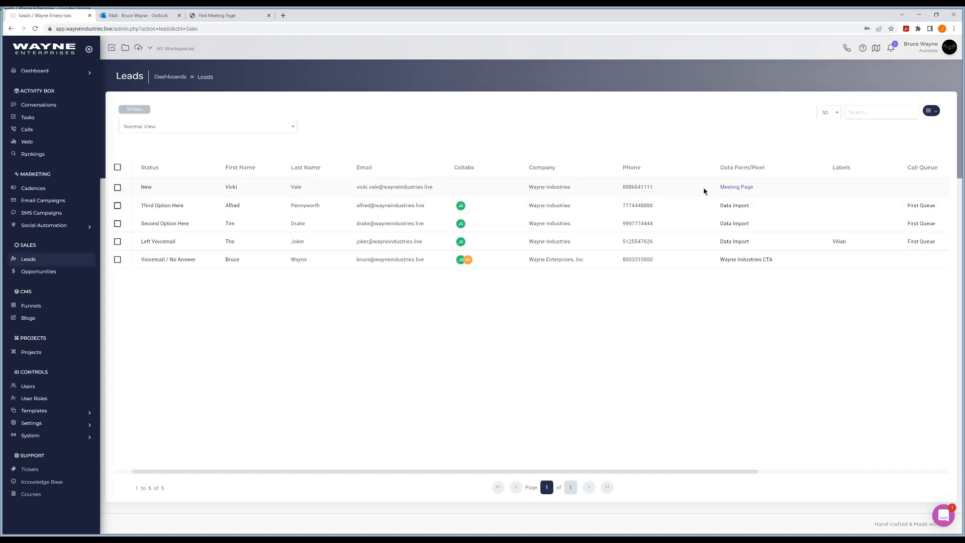
pyautogui.click(232, 190)
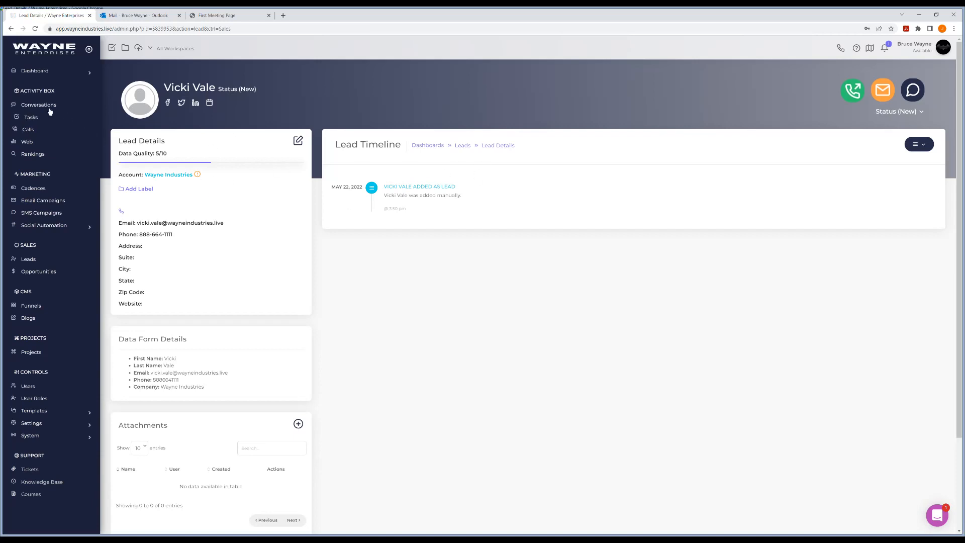
# Step: Look up the booked meeting among all tasks, viewing them in the month calendar and again as a list
pyautogui.click(36, 119)
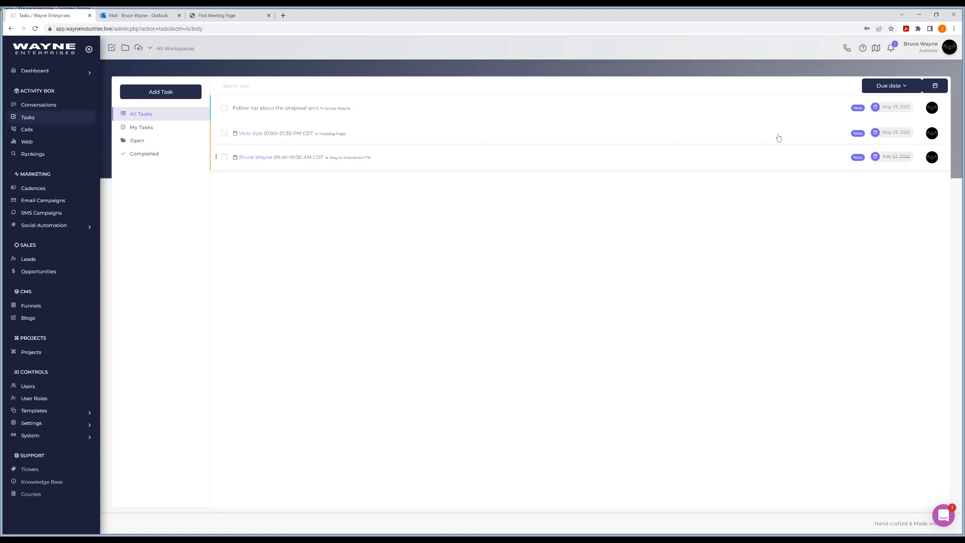
pyautogui.click(934, 86)
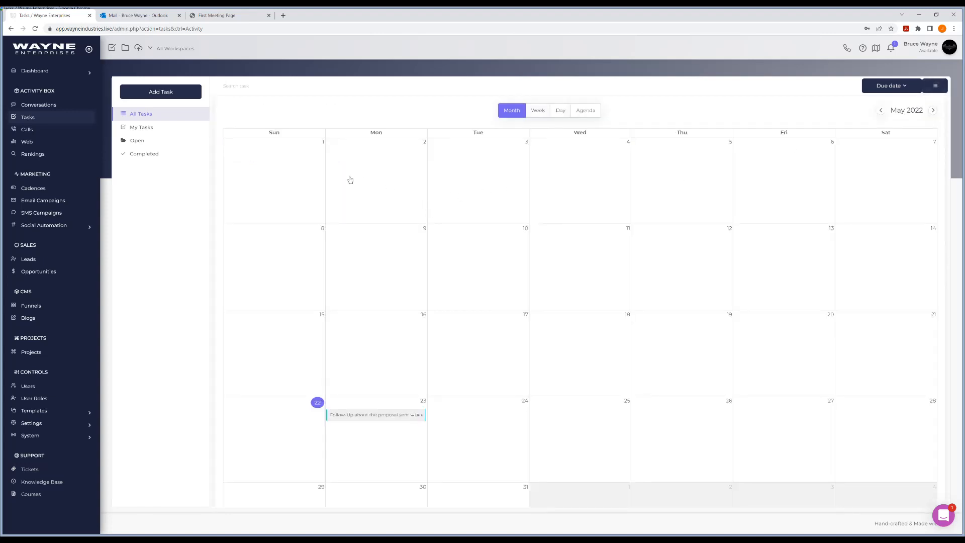
pyautogui.click(33, 116)
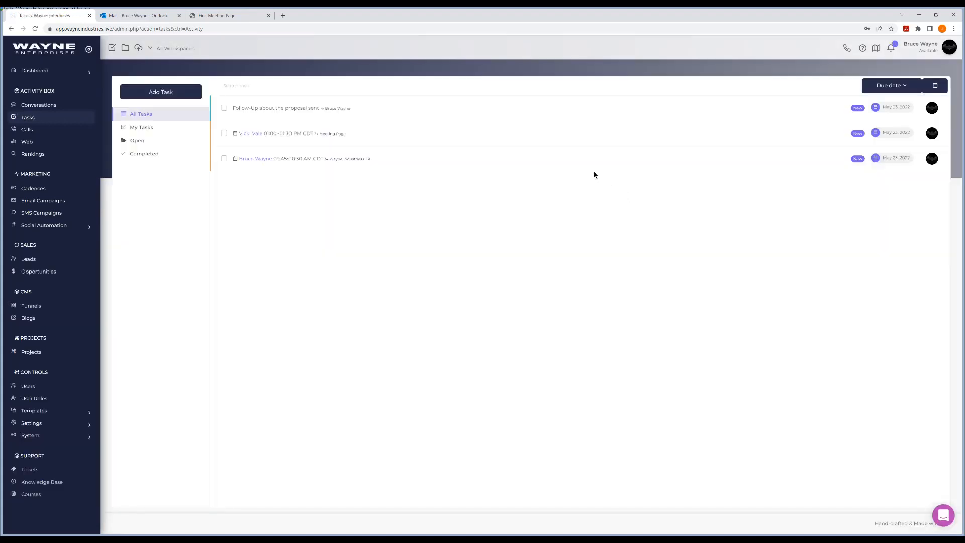